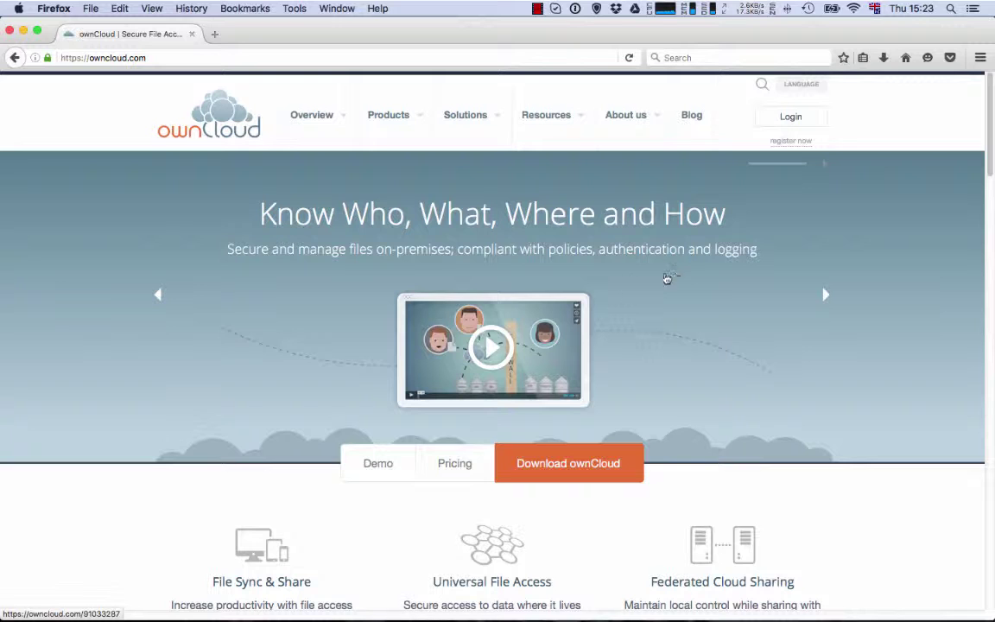
# Go from the owncloud.com homepage through the Products menu to the Desktop Clients page.
pyautogui.click(183, 58)
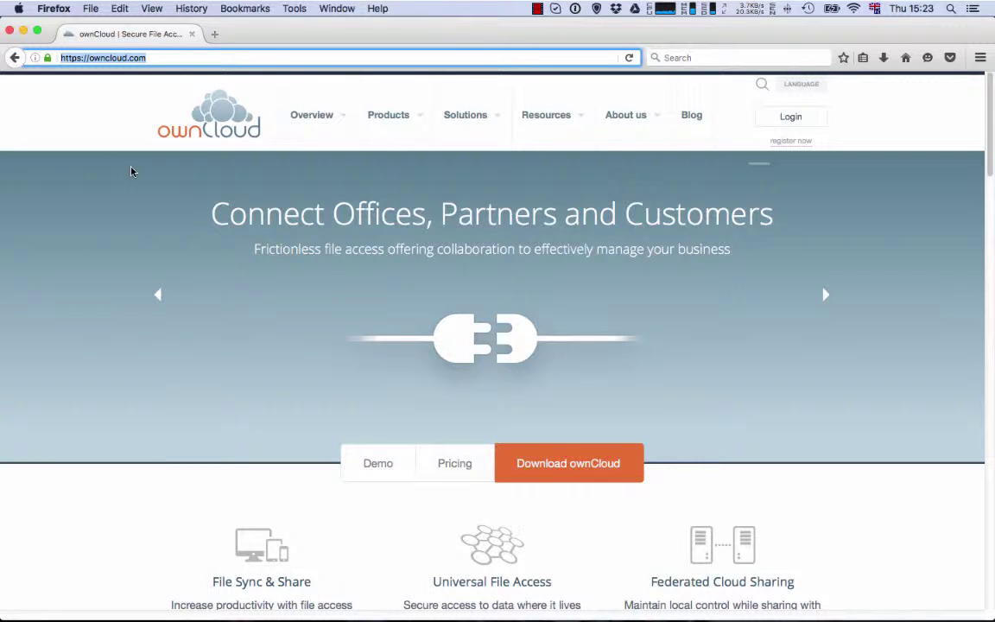
pyautogui.moveTo(369, 107)
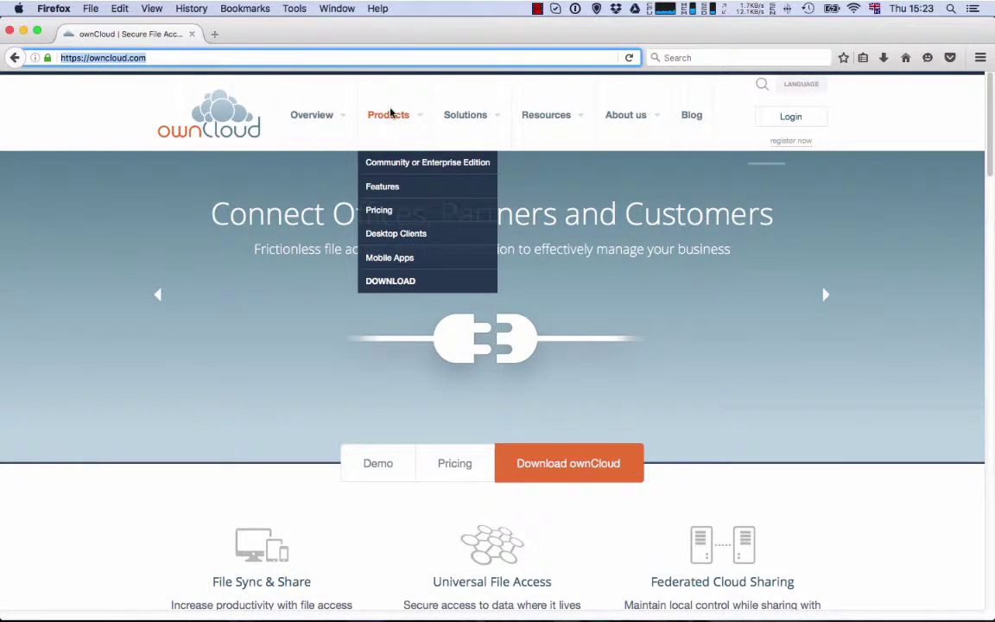
pyautogui.click(398, 114)
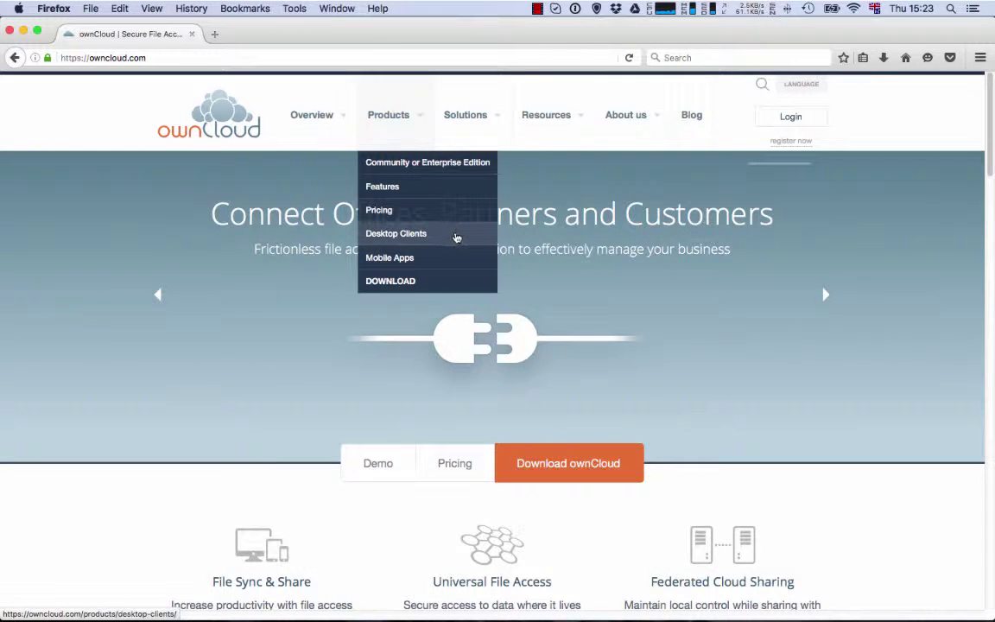
pyautogui.click(457, 237)
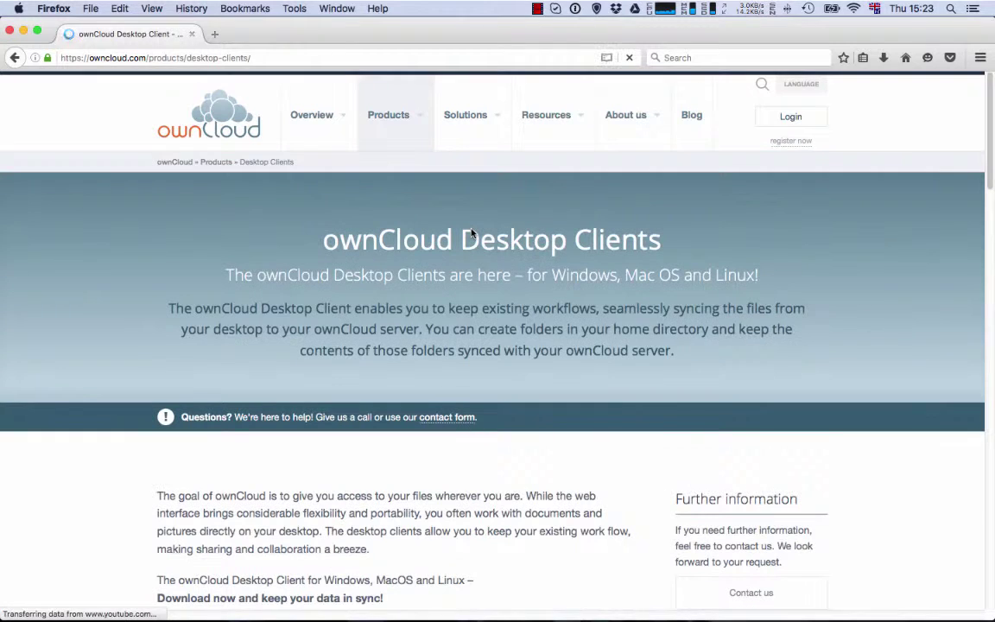
# Scroll down the Desktop Clients page to the demo video and back up again.
pyautogui.scroll(-5, 505, 293)
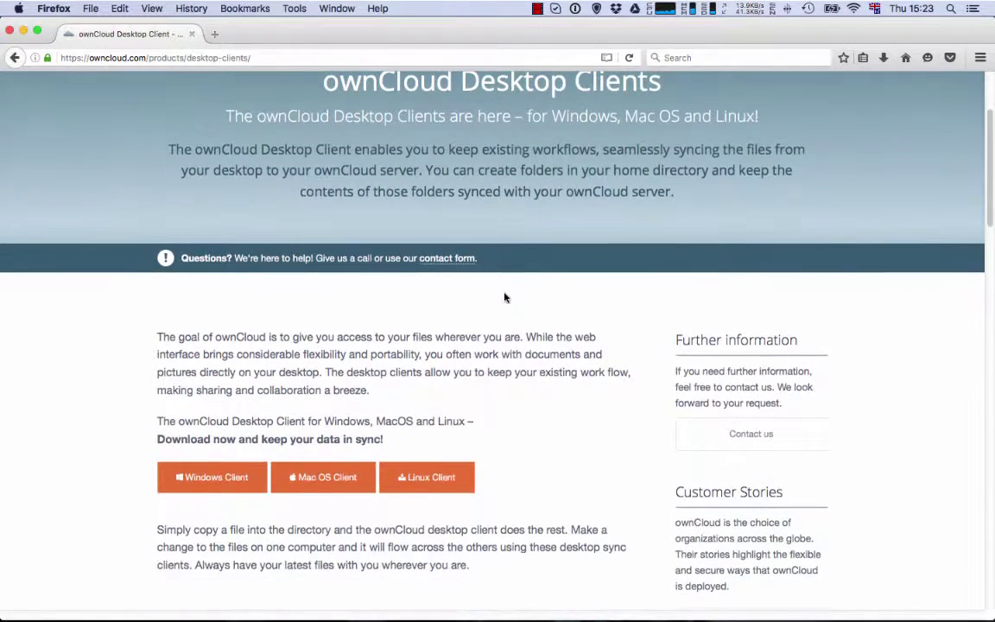
pyautogui.scroll(-5, 505, 296)
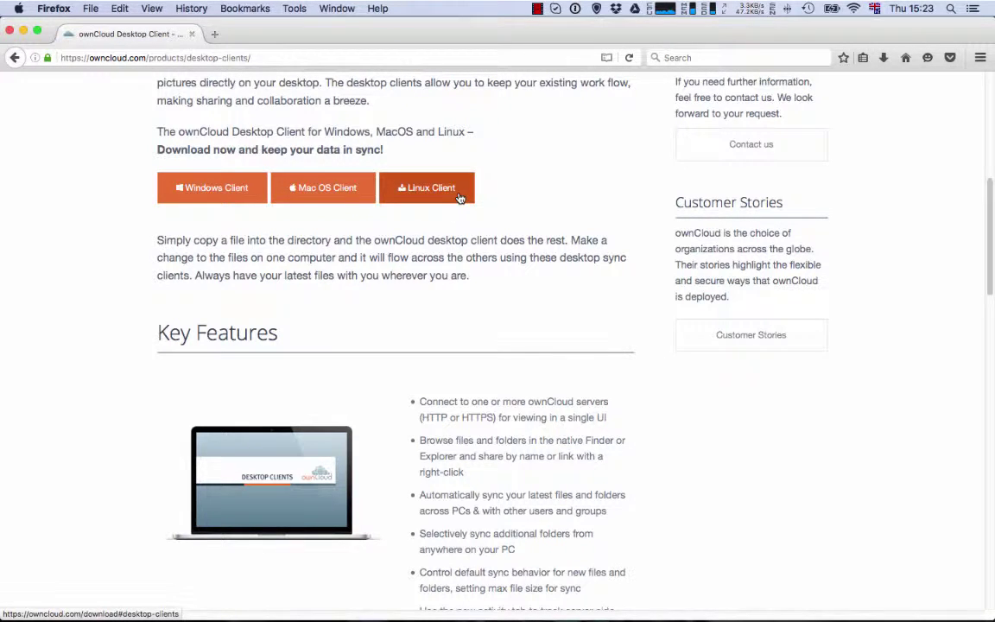
pyautogui.scroll(-10, 592, 307)
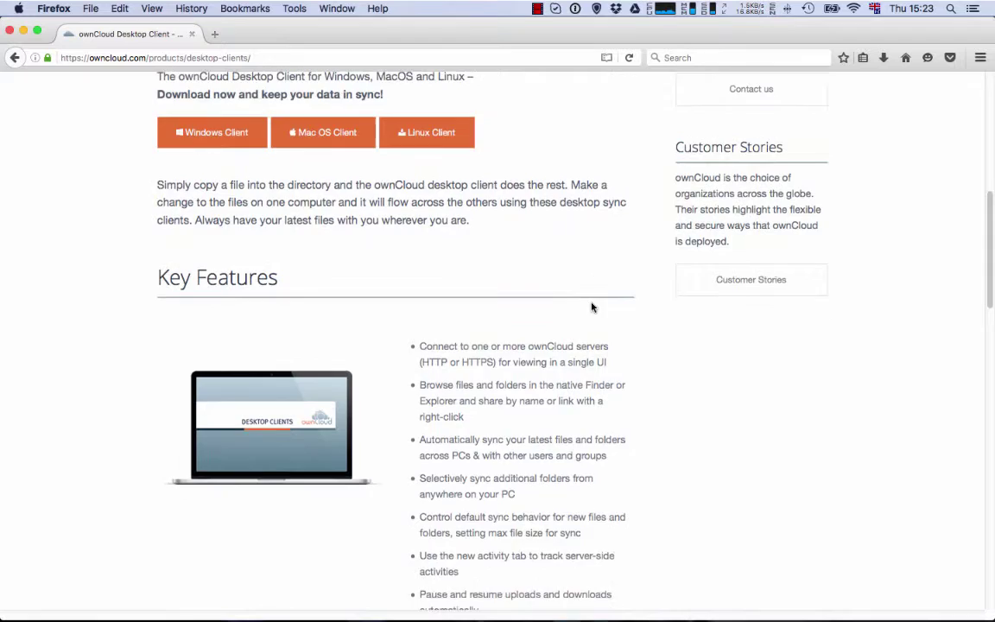
pyautogui.scroll(-3, 592, 307)
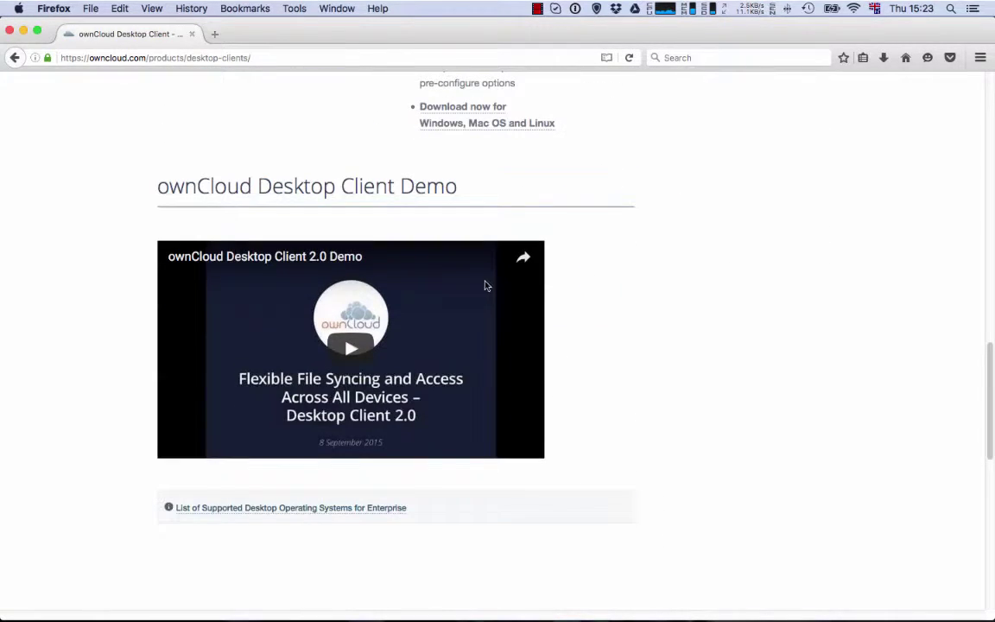
pyautogui.moveTo(159, 185); pyautogui.dragTo(482, 199)
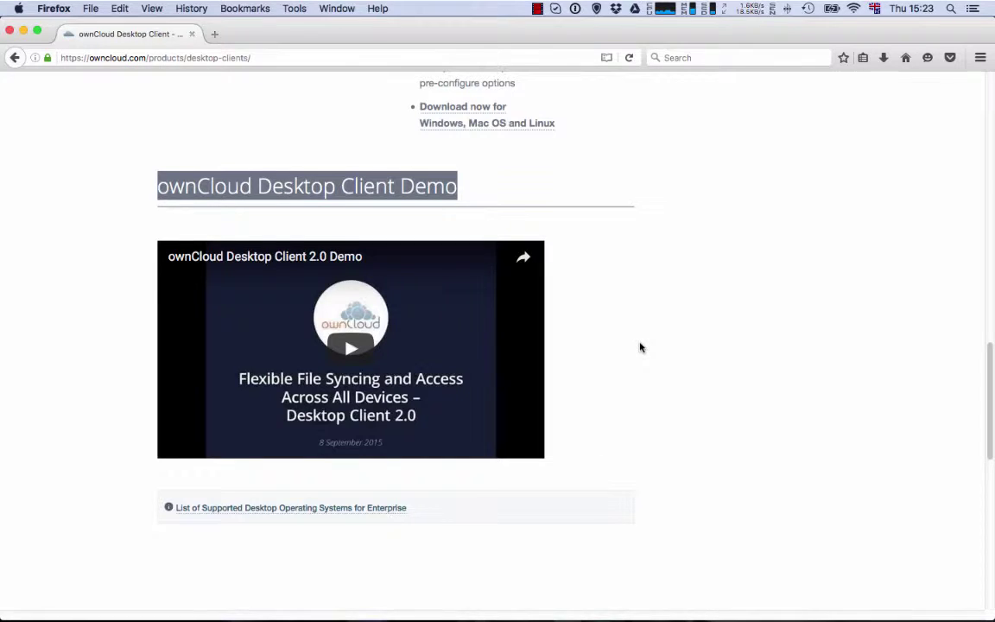
pyautogui.scroll(15, 640, 347)
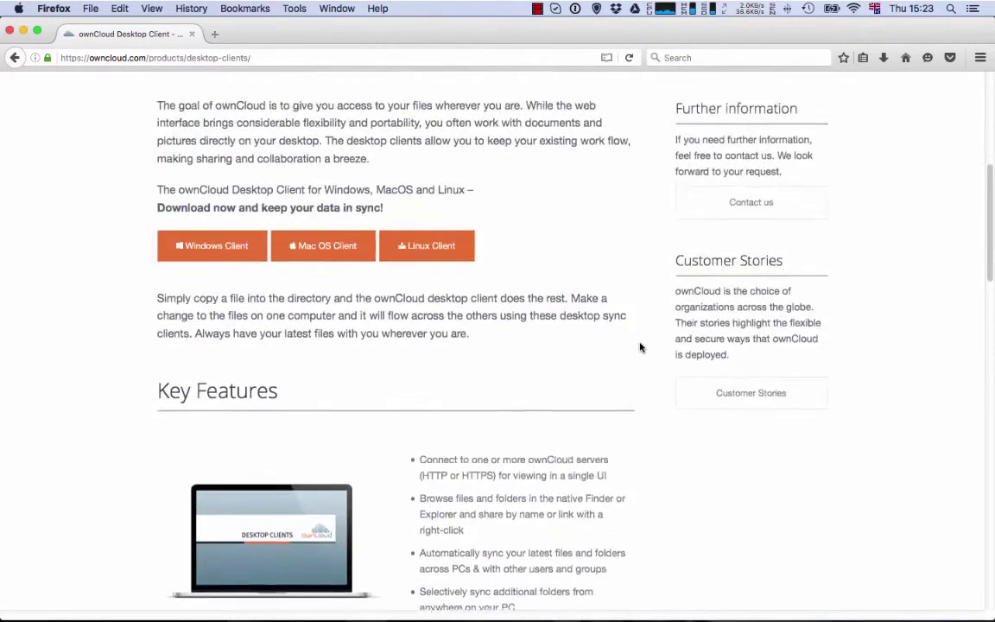
# Start the Windows client download, check its EXE file type, and cancel it.
pyautogui.click(211, 271)
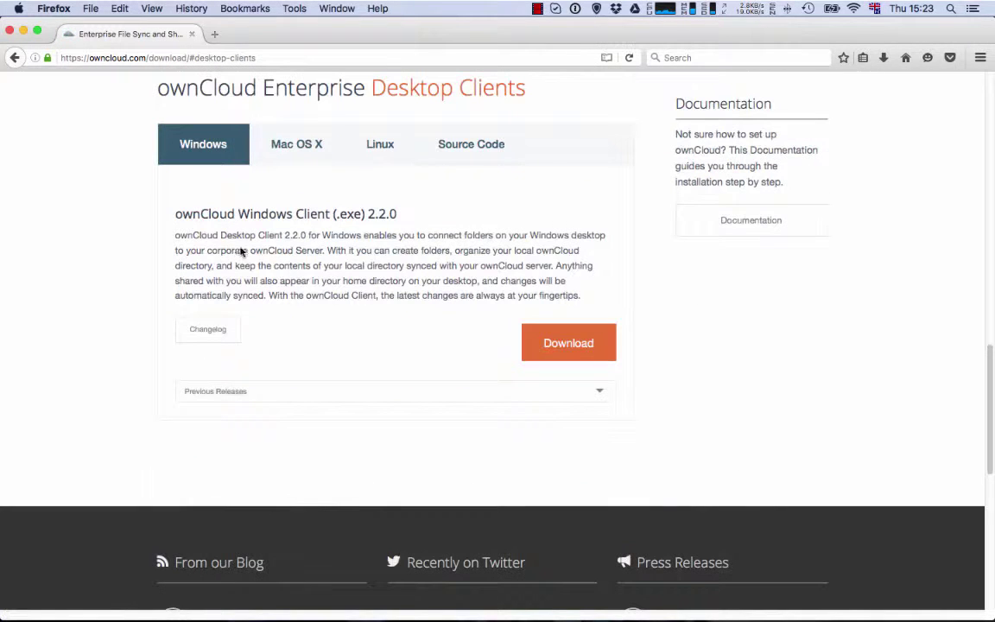
pyautogui.click(558, 344)
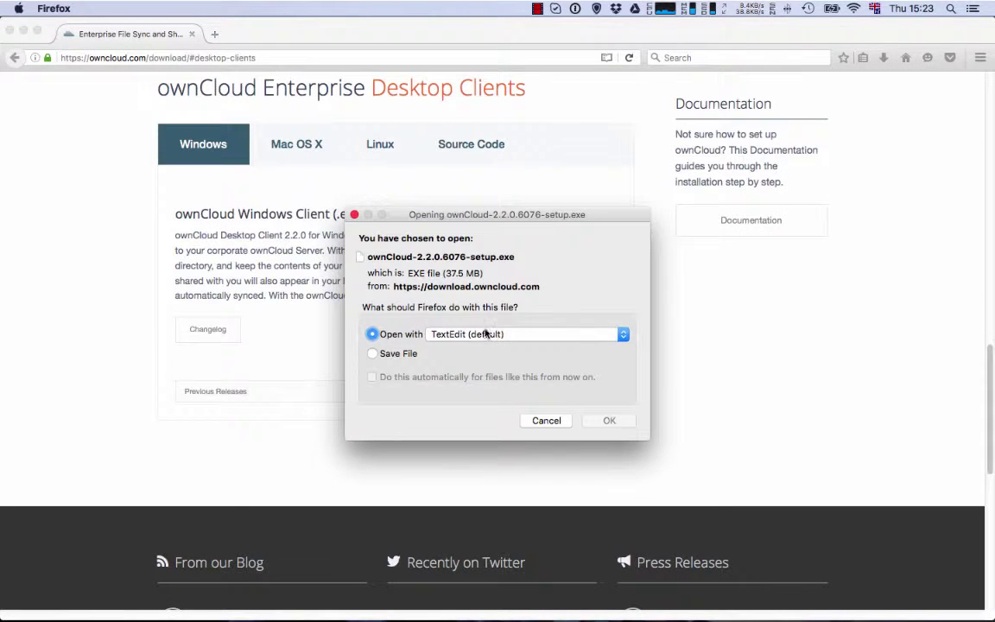
pyautogui.doubleClick(413, 272)
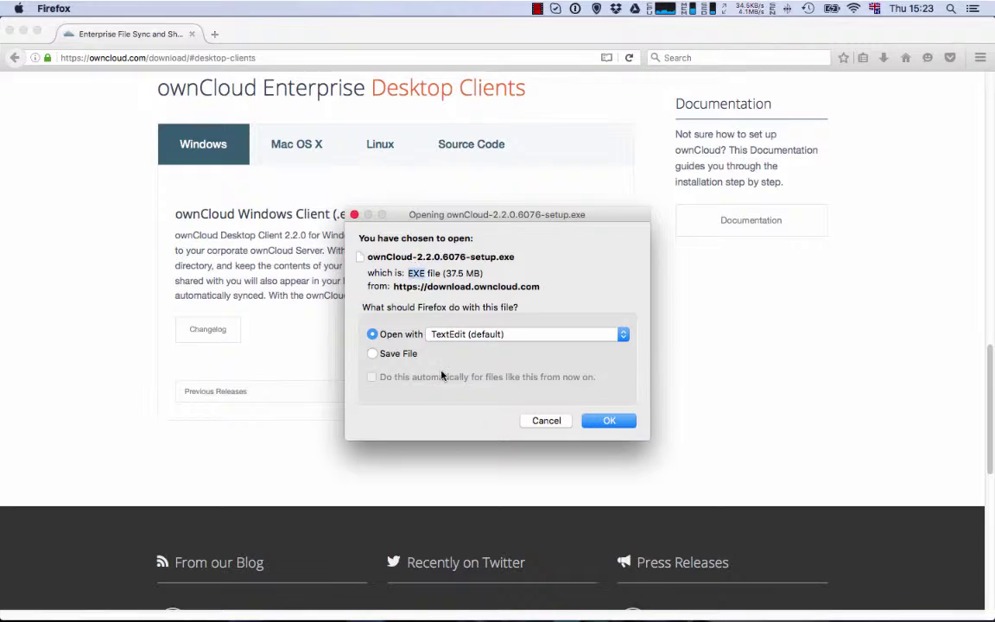
pyautogui.click(553, 422)
# Check the Mac OS X PKG download, cancel it, and show the Linux client details.
pyautogui.click(285, 145)
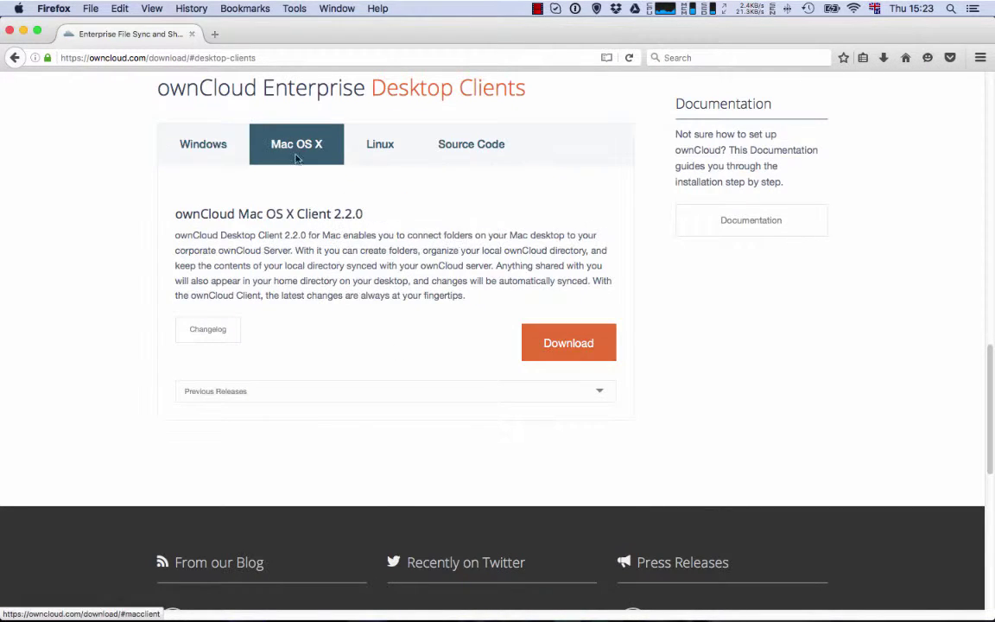
pyautogui.click(524, 347)
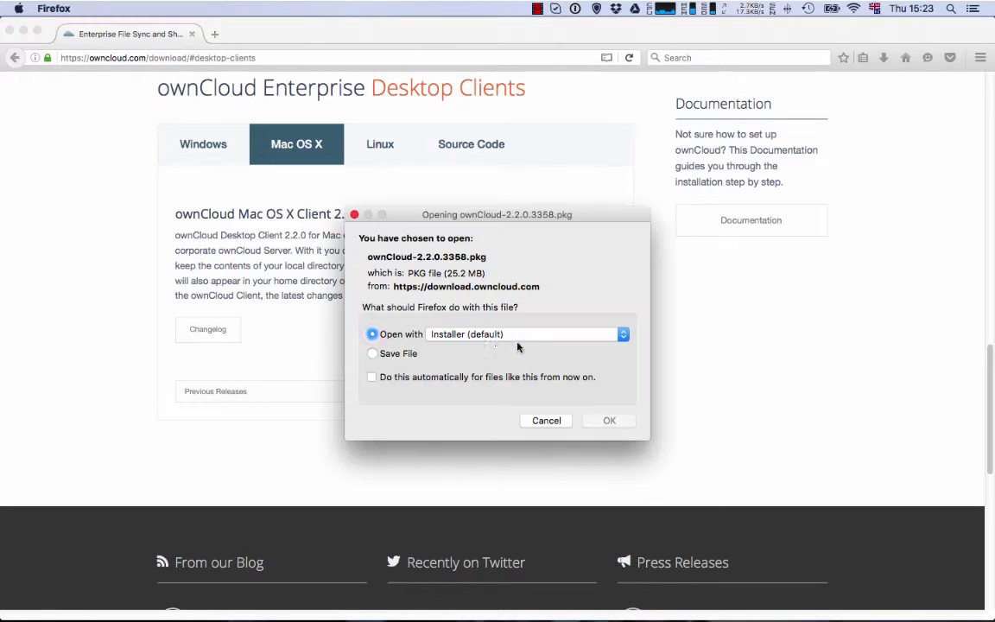
pyautogui.doubleClick(416, 272)
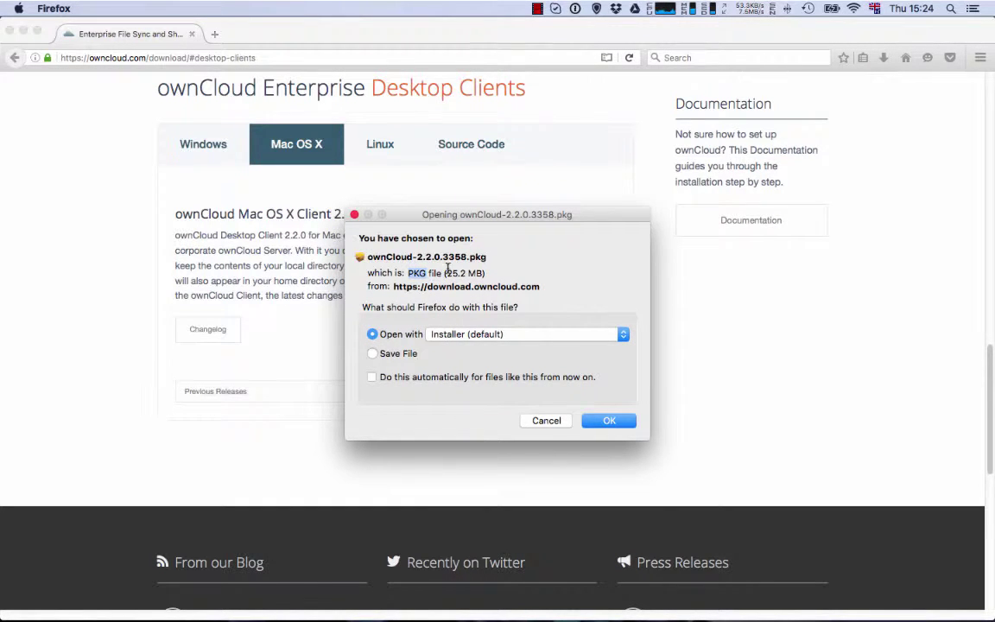
pyautogui.click(545, 421)
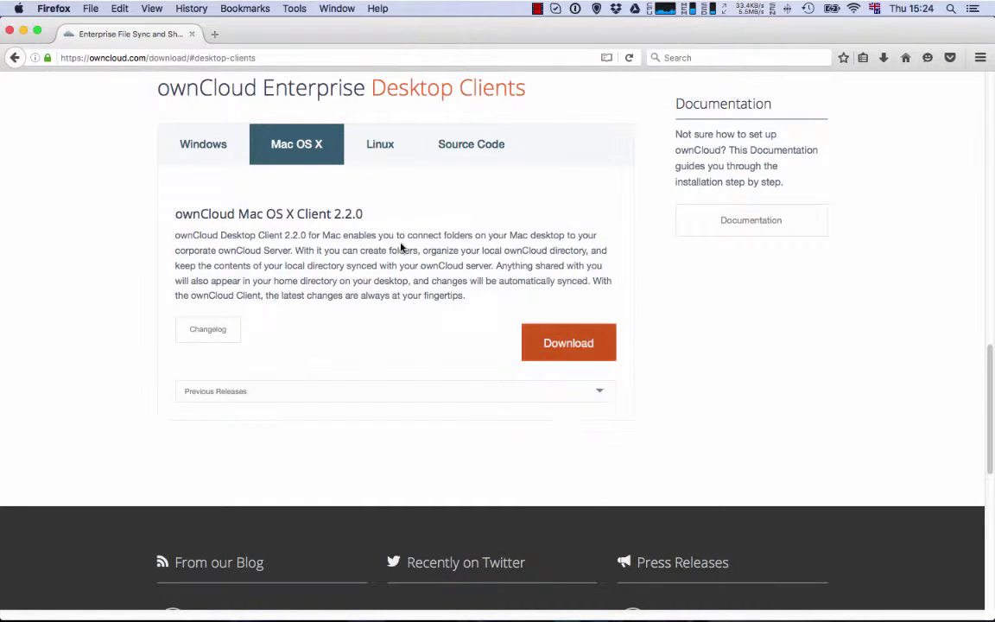
pyautogui.click(375, 162)
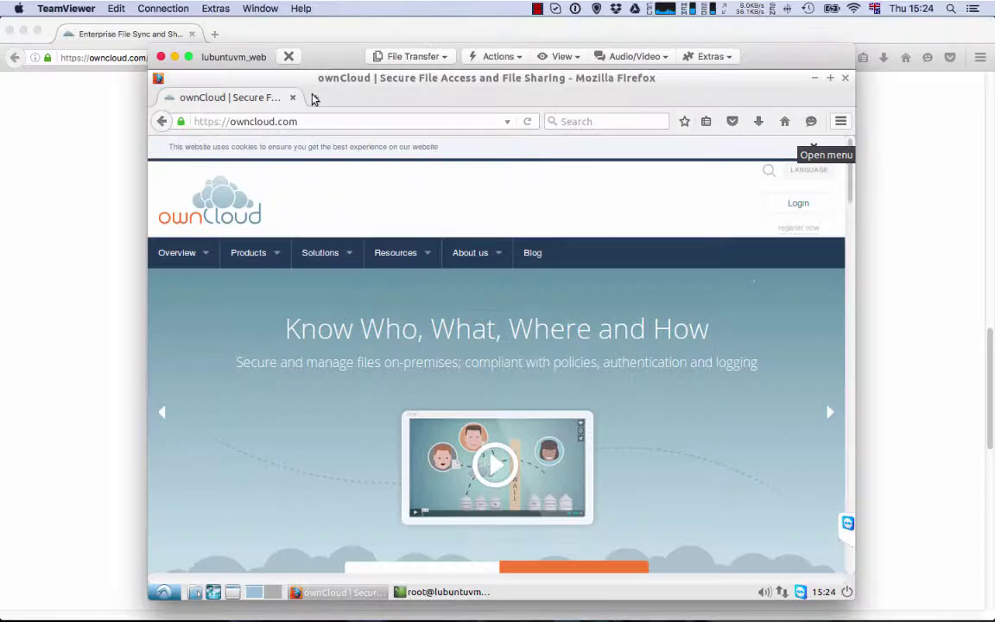
# In the VM's Firefox, go through Products to the Desktop Clients page.
pyautogui.moveTo(483, 248)
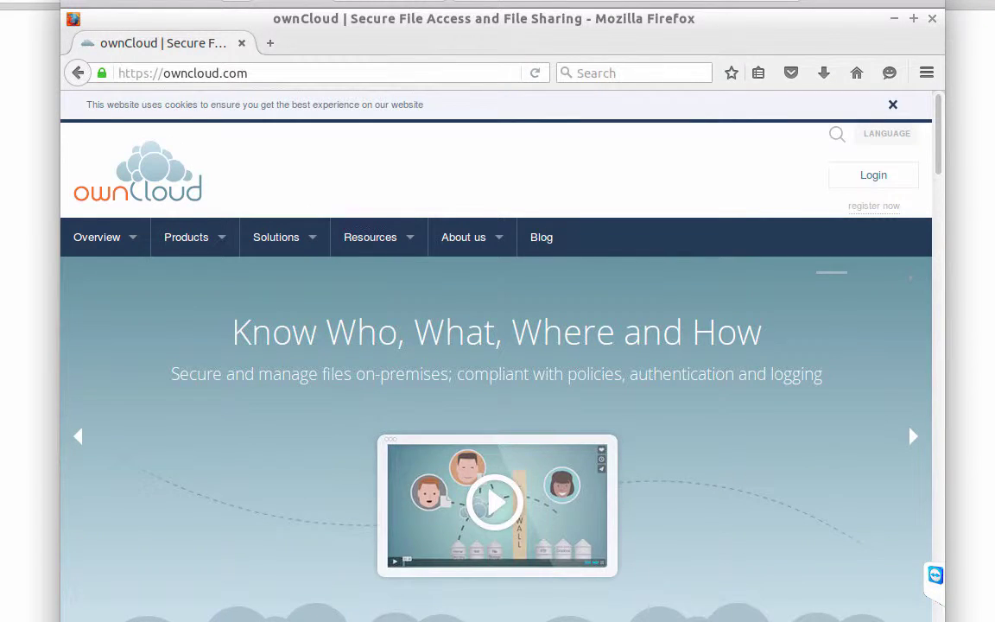
pyautogui.click(422, 72)
pyautogui.moveTo(193, 250)
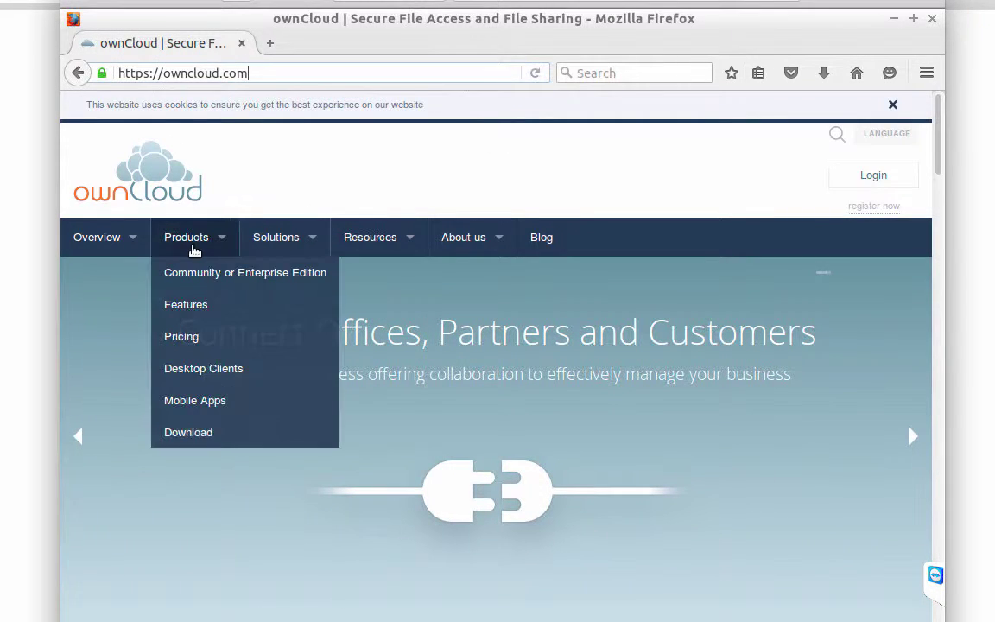
pyautogui.click(226, 373)
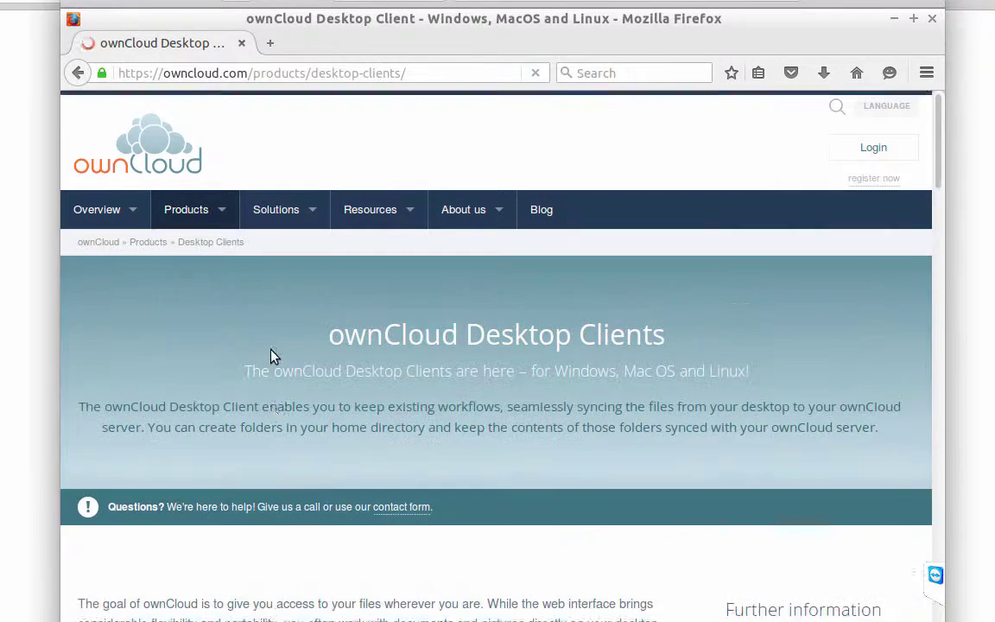
# Select the Linux client and download it to reach the openSUSE owncloud-client install page.
pyautogui.scroll(-2, 608, 259)
pyautogui.moveTo(941, 169); pyautogui.dragTo(915, 262)
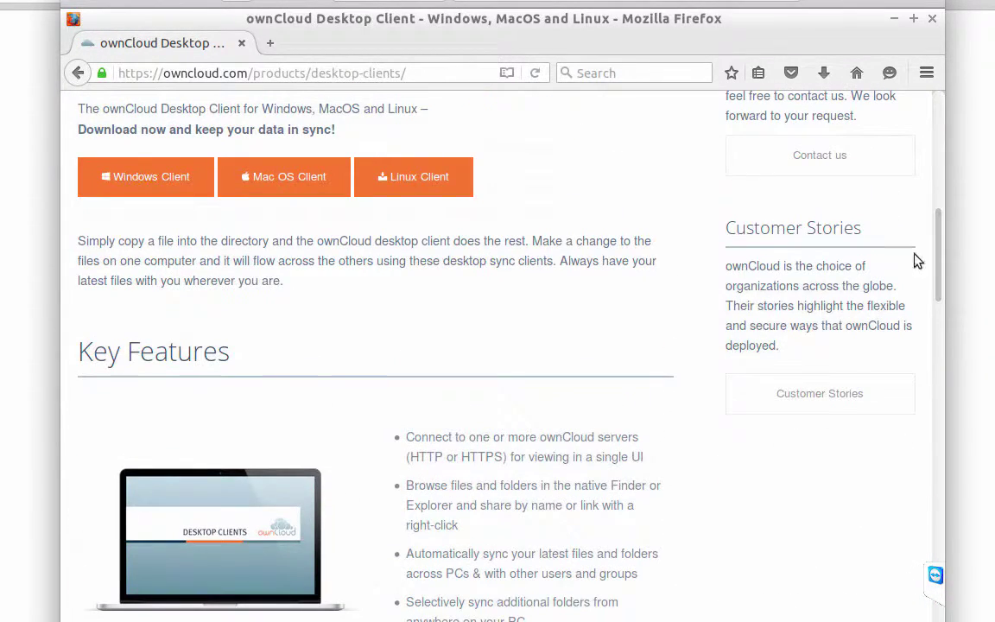
pyautogui.click(424, 177)
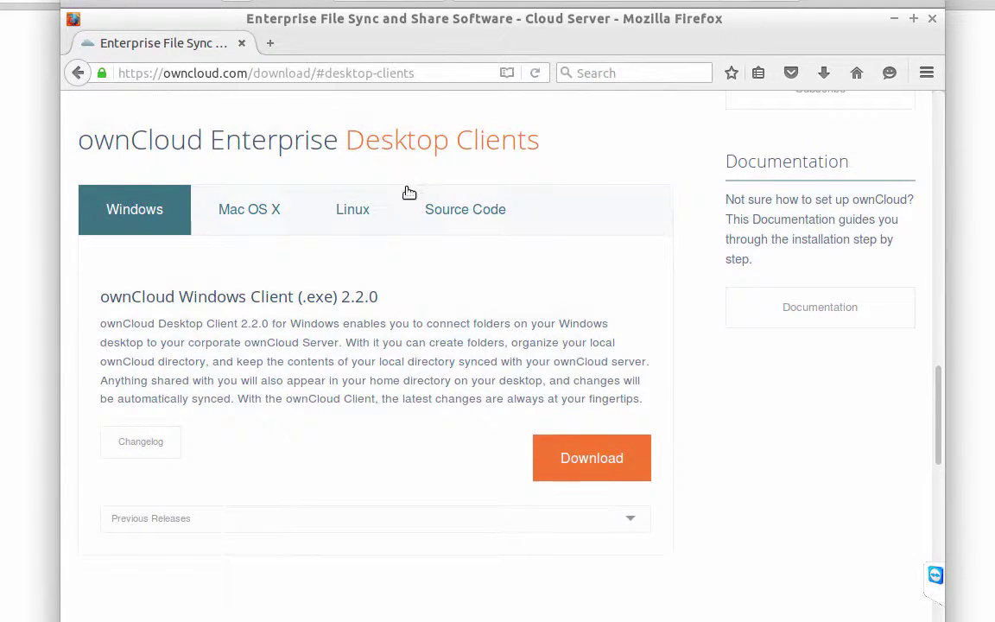
pyautogui.click(362, 198)
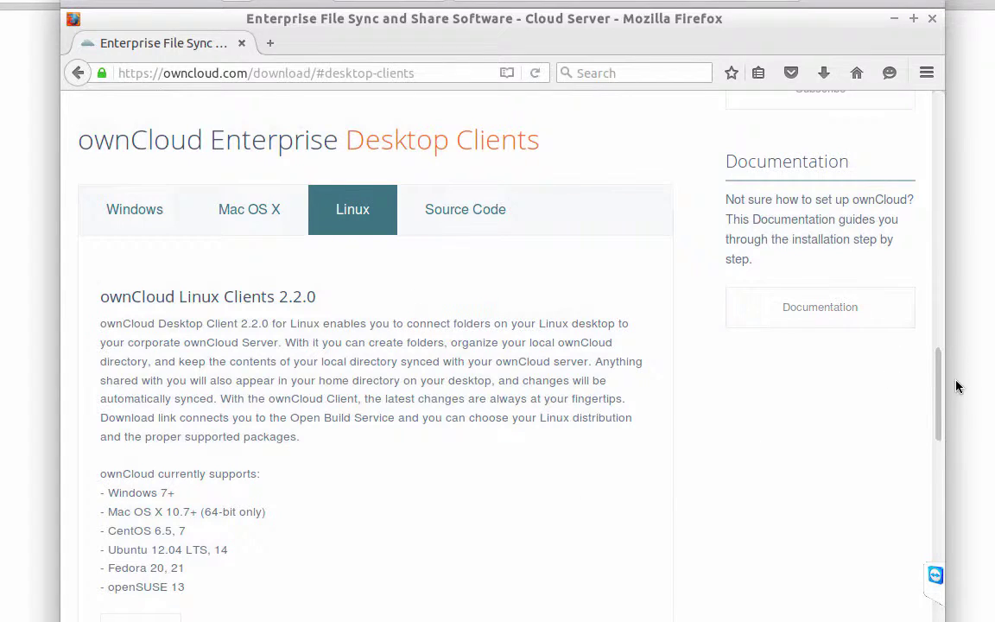
pyautogui.moveTo(937, 382); pyautogui.dragTo(936, 441)
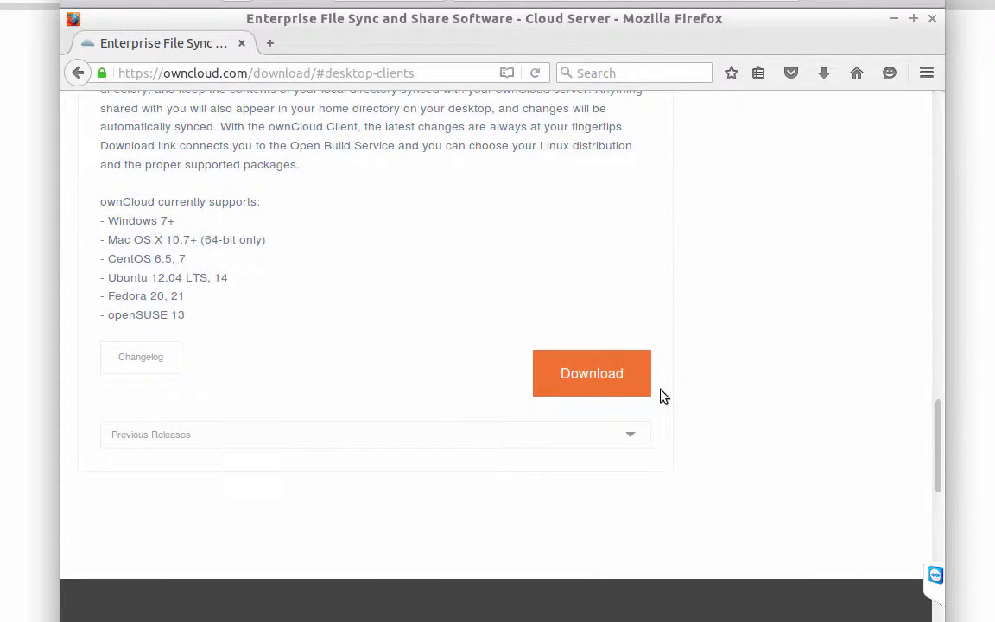
pyautogui.click(592, 371)
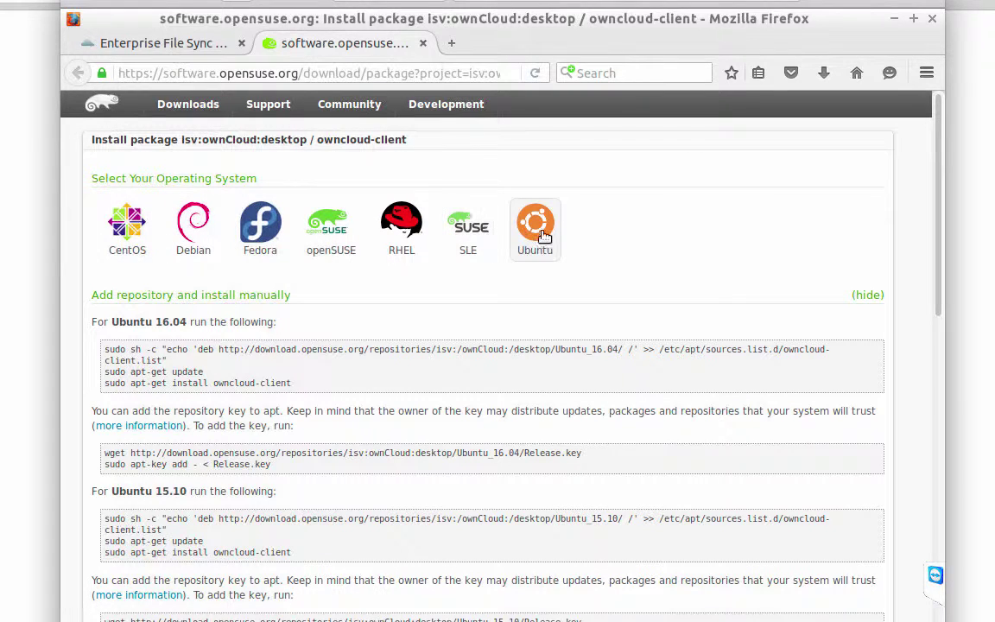
# Highlight the Ubuntu 16.04 and 15.10 instruction lines, then bring up the Lubuntu application menu.
pyautogui.tripleClick(149, 321)
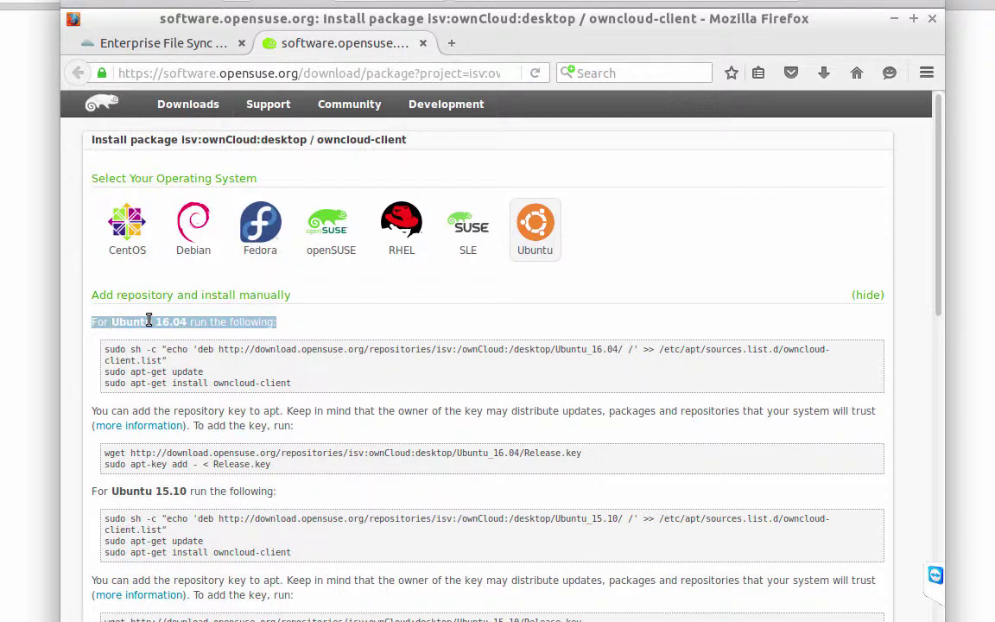
pyautogui.tripleClick(149, 490)
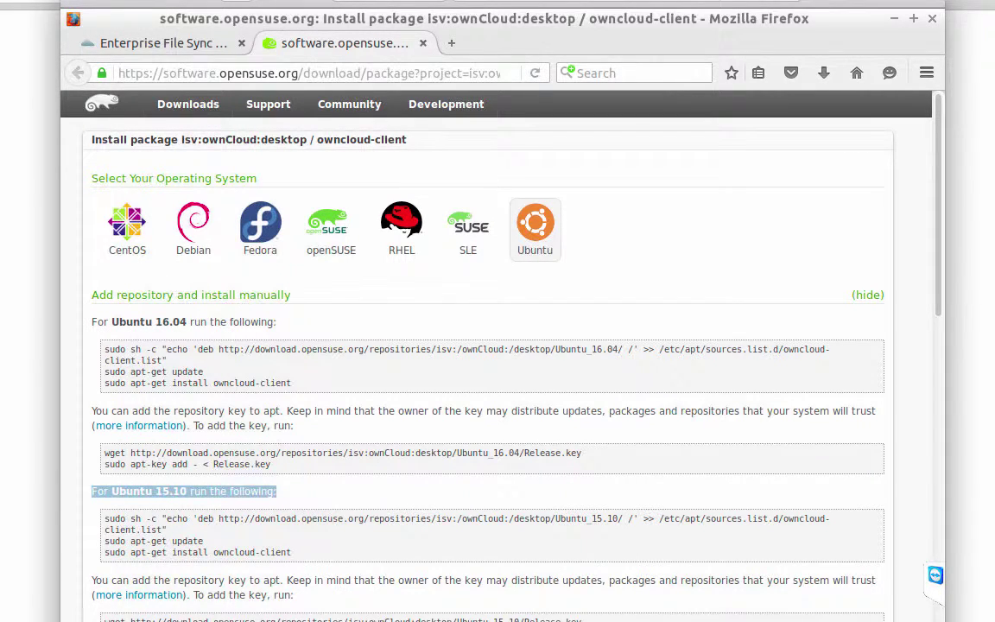
pyautogui.press('super')
# Open a maximized LXTerminal and become root with sudo -i, entering the account password.
pyautogui.moveTo(151, 457)
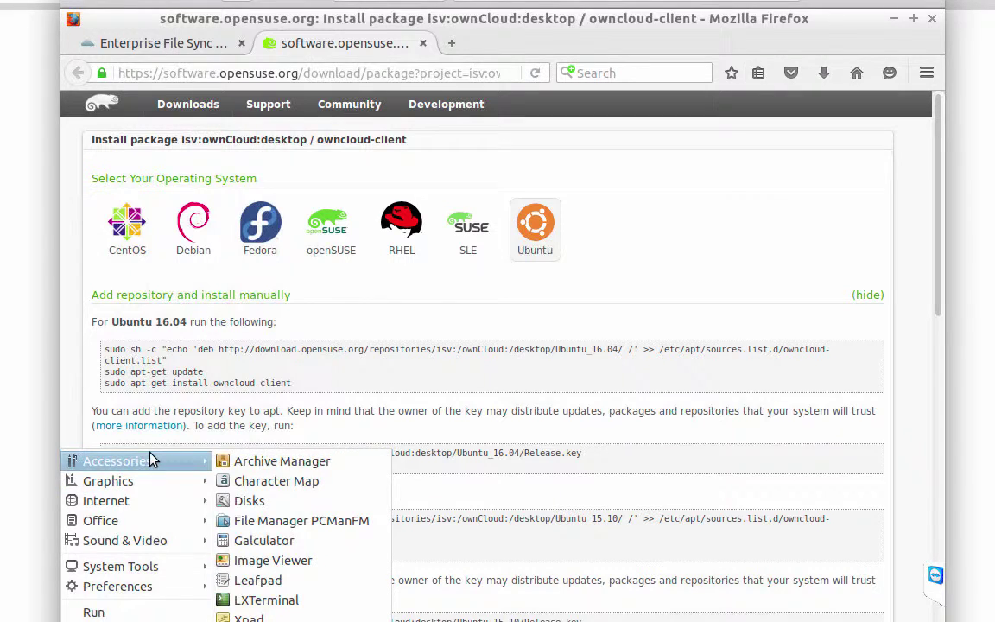
pyautogui.click(316, 602)
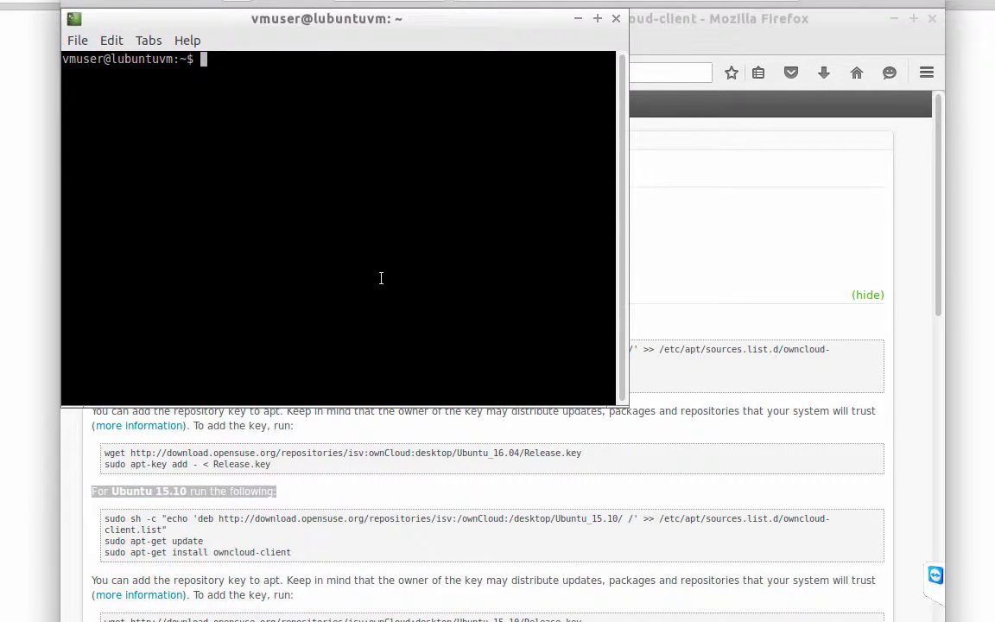
pyautogui.doubleClick(442, 21)
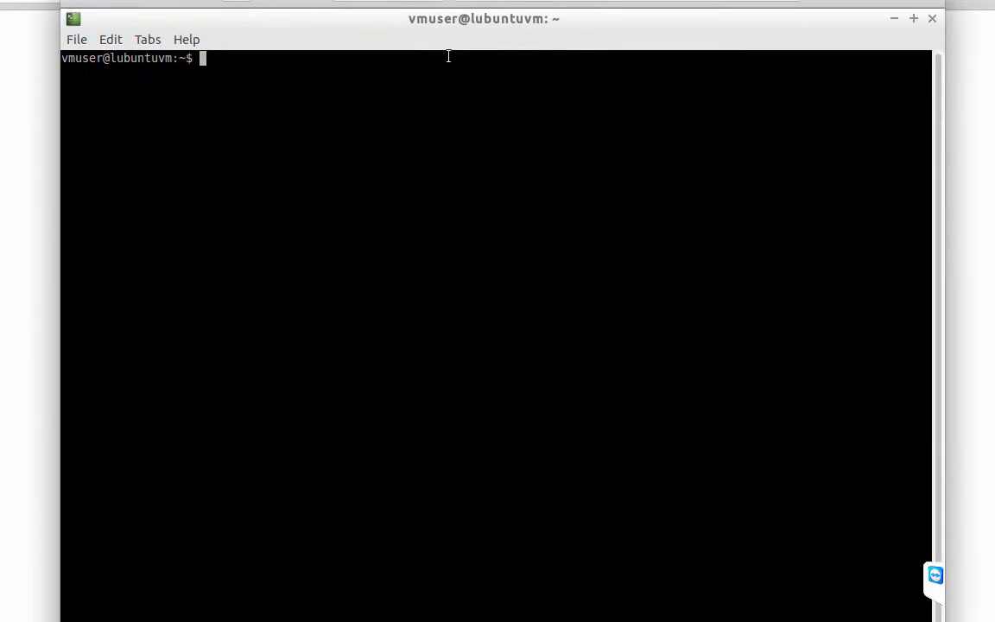
pyautogui.write('sudo -i')
pyautogui.press('Return')
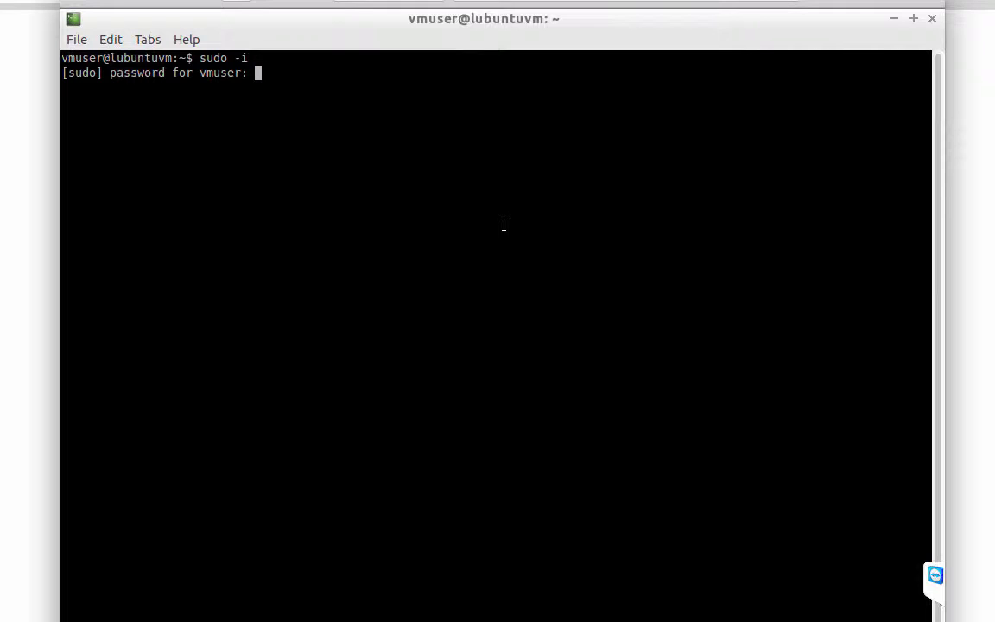
pyautogui.press('Return')
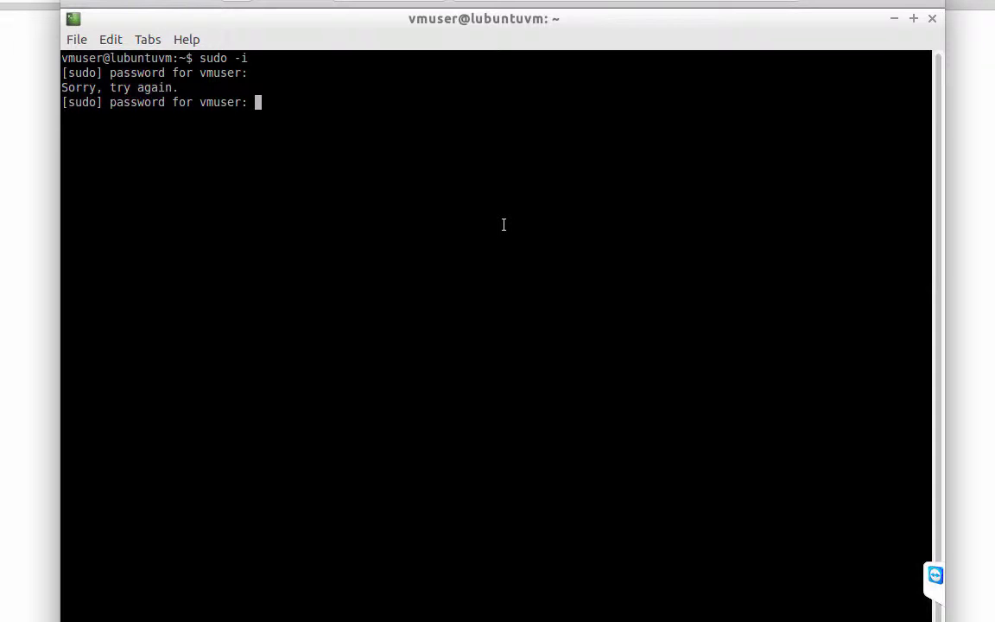
pyautogui.press('Return')
# Run lsb_release -a to confirm Ubuntu 14.04.3 LTS, then return to the install page.
pyautogui.hotkey('ctrl', 'l')
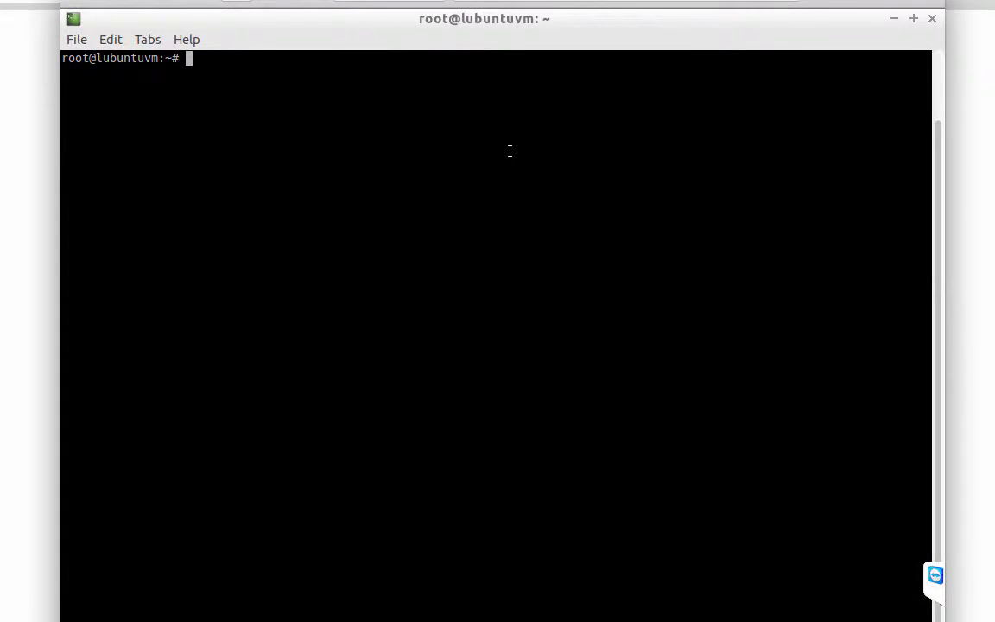
pyautogui.write('lsb_rel')
pyautogui.press('Tab')
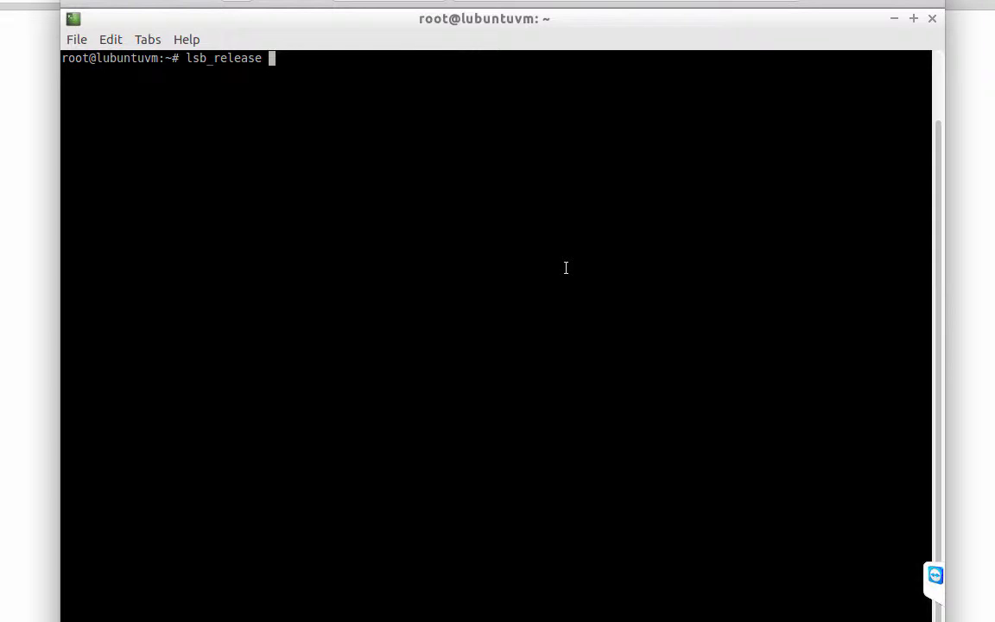
pyautogui.write('-a')
pyautogui.press('Return')
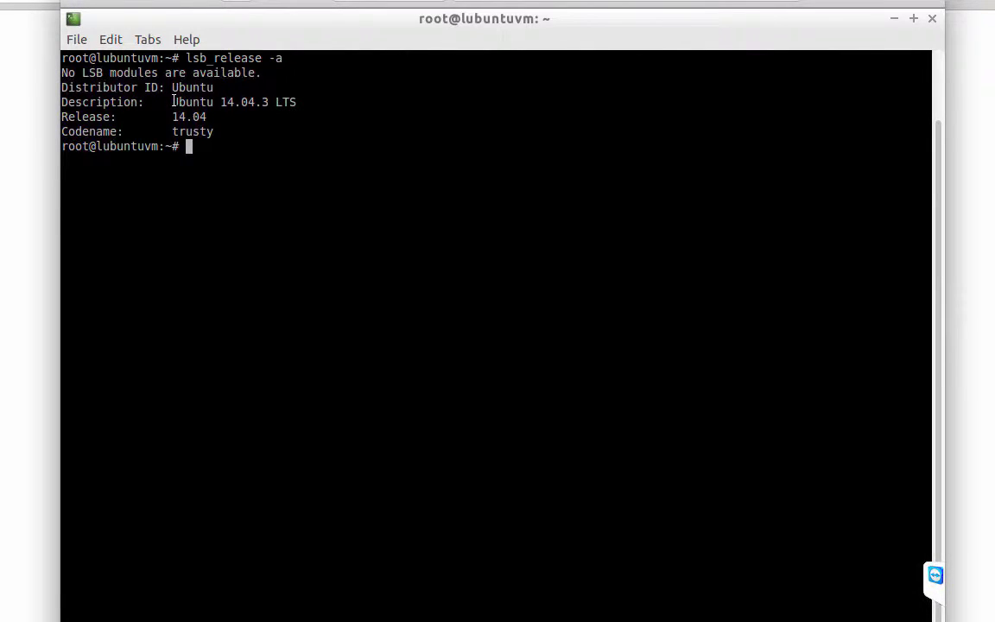
pyautogui.moveTo(174, 102); pyautogui.dragTo(298, 102)
pyautogui.click(312, 218)
pyautogui.hotkey('alt', 'Tab')
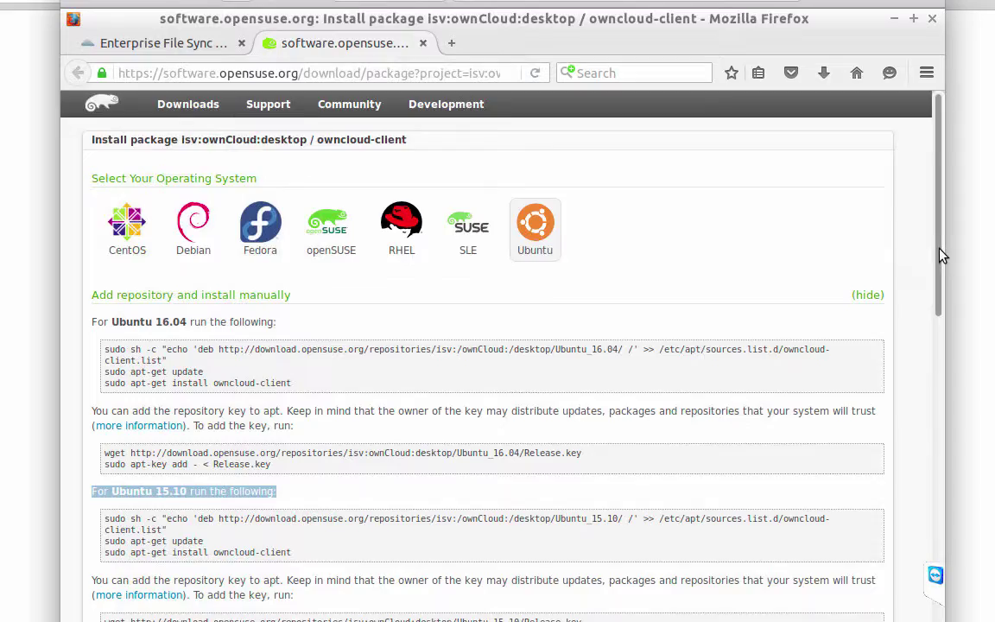
# Add the Ubuntu 14.04 ownCloud repository to apt sources with the copied sh -c command.
pyautogui.moveTo(943, 256); pyautogui.dragTo(929, 521)
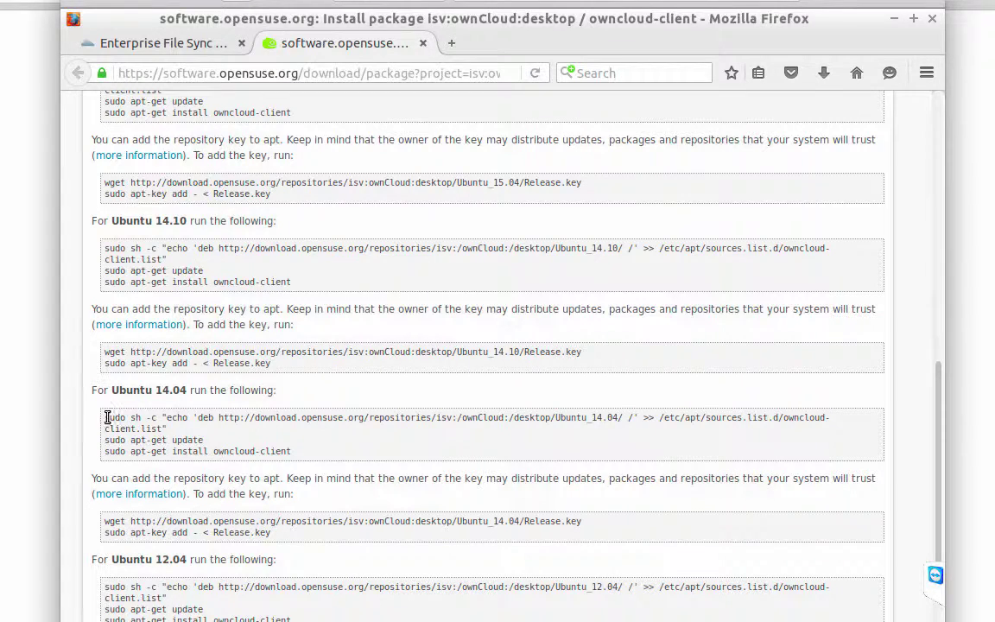
pyautogui.moveTo(132, 420); pyautogui.dragTo(166, 429)
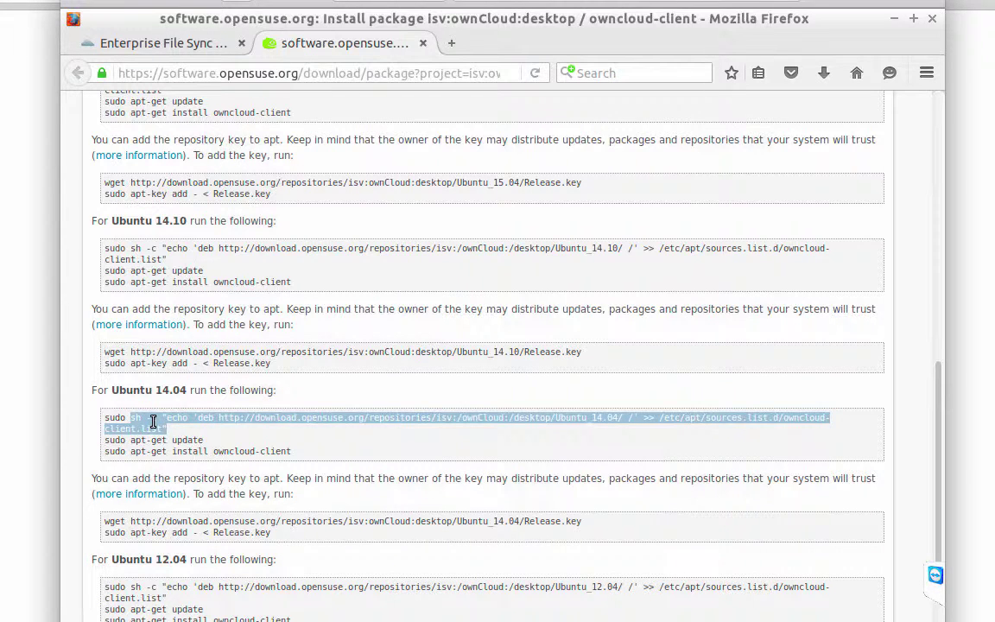
pyautogui.rightClick(153, 420)
pyautogui.click(163, 432)
pyautogui.hotkey('alt', 'Tab')
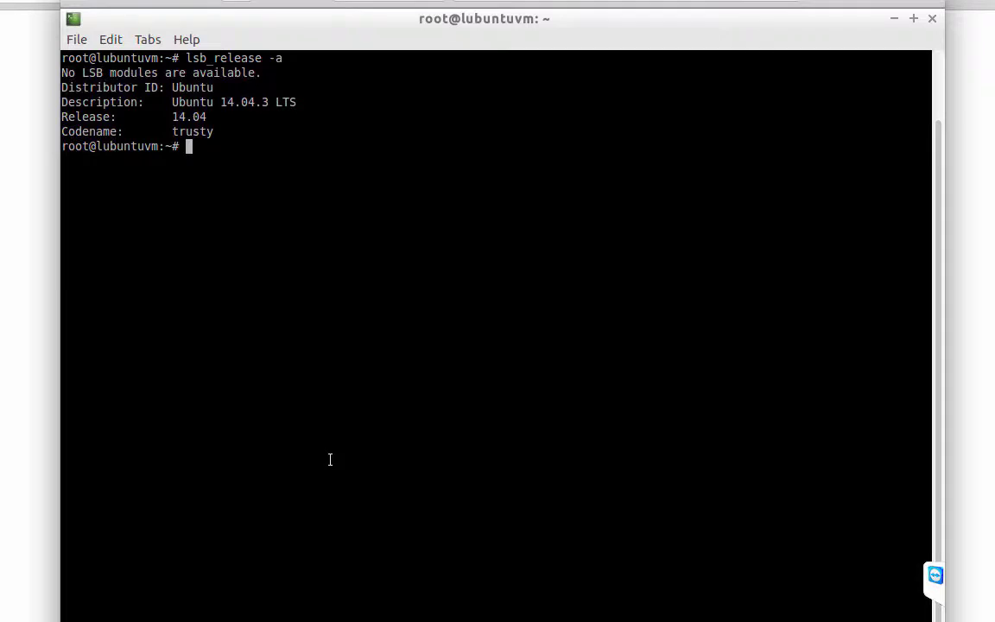
pyautogui.rightClick(329, 402)
pyautogui.click(382, 477)
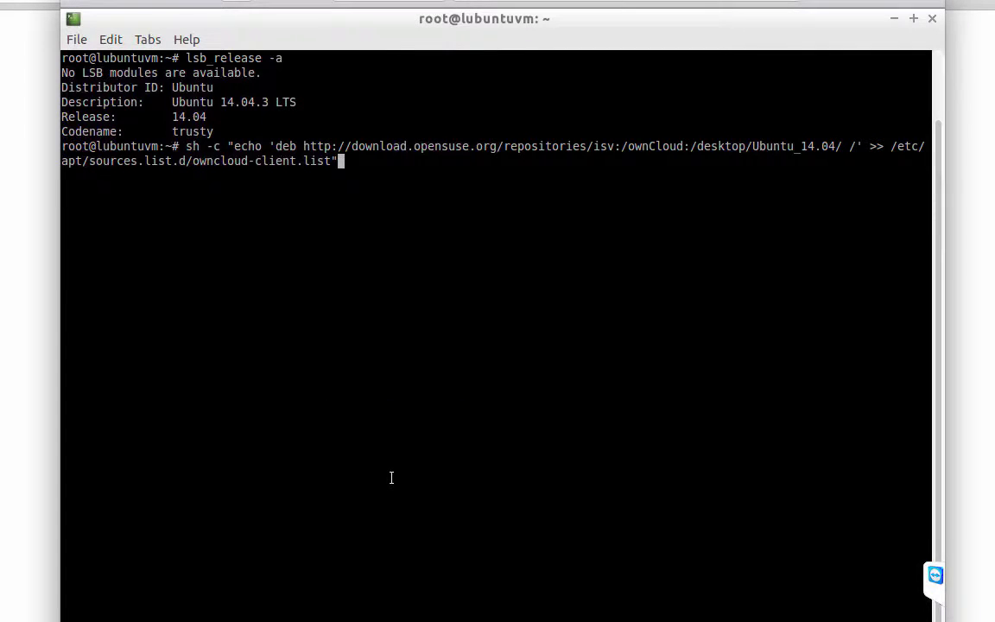
pyautogui.press('Return')
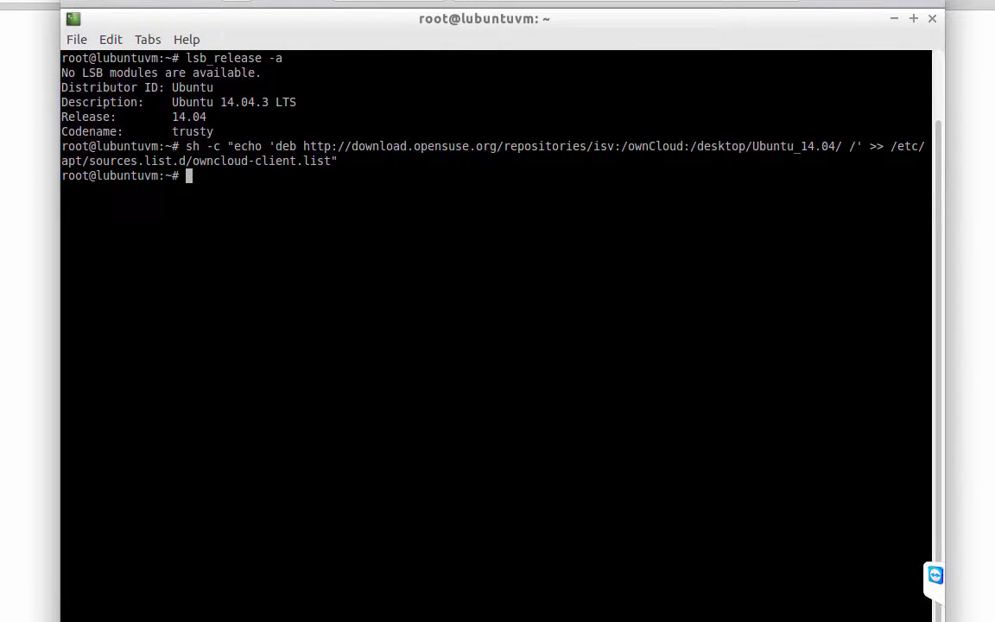
# Download the repository's Release.key in the terminal with the copied wget command.
pyautogui.hotkey('alt', 'Tab')
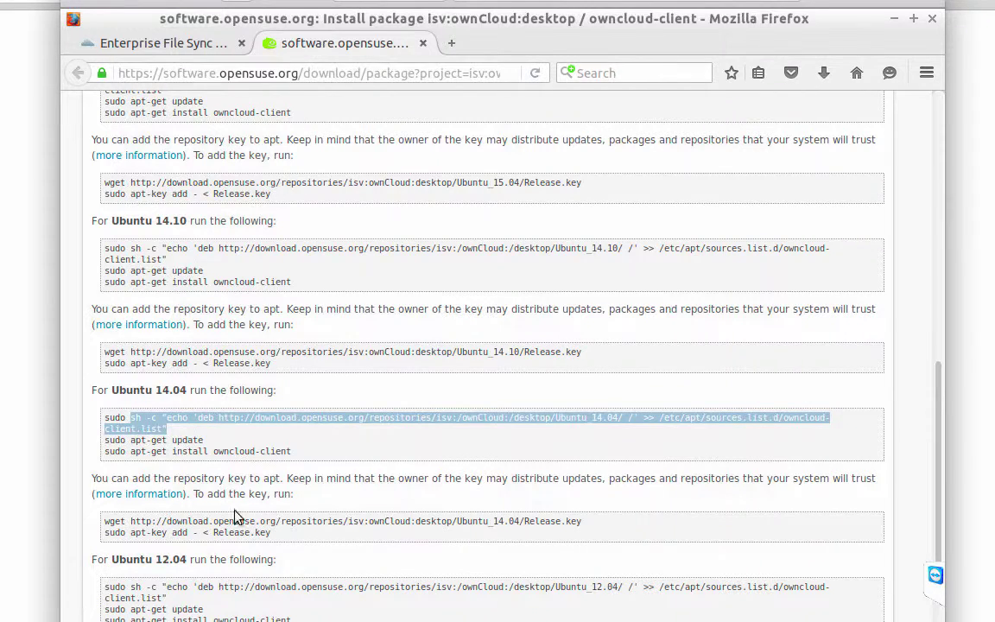
pyautogui.moveTo(91, 478); pyautogui.dragTo(275, 478)
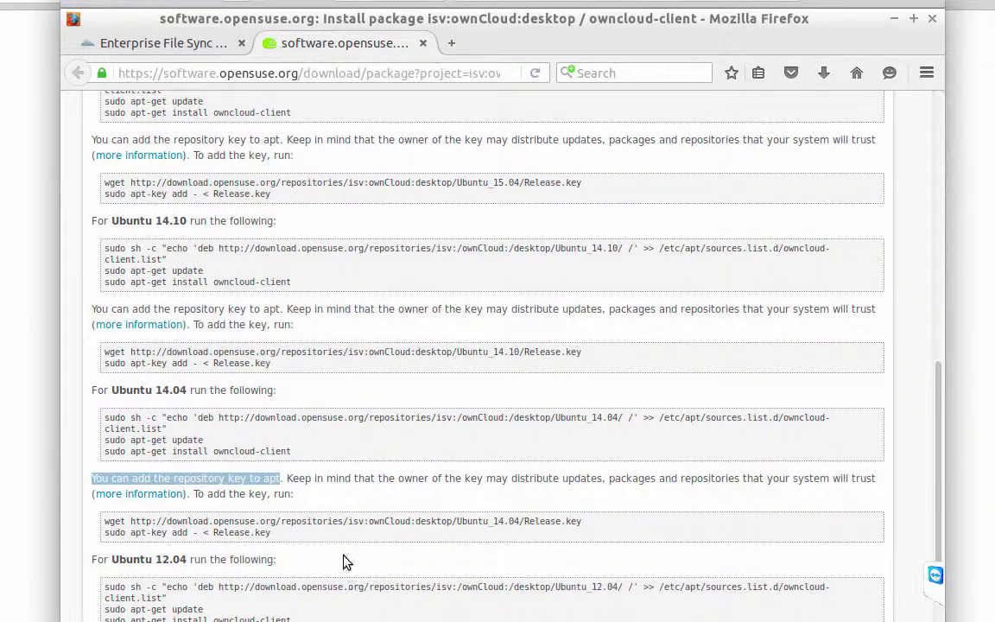
pyautogui.click(108, 521)
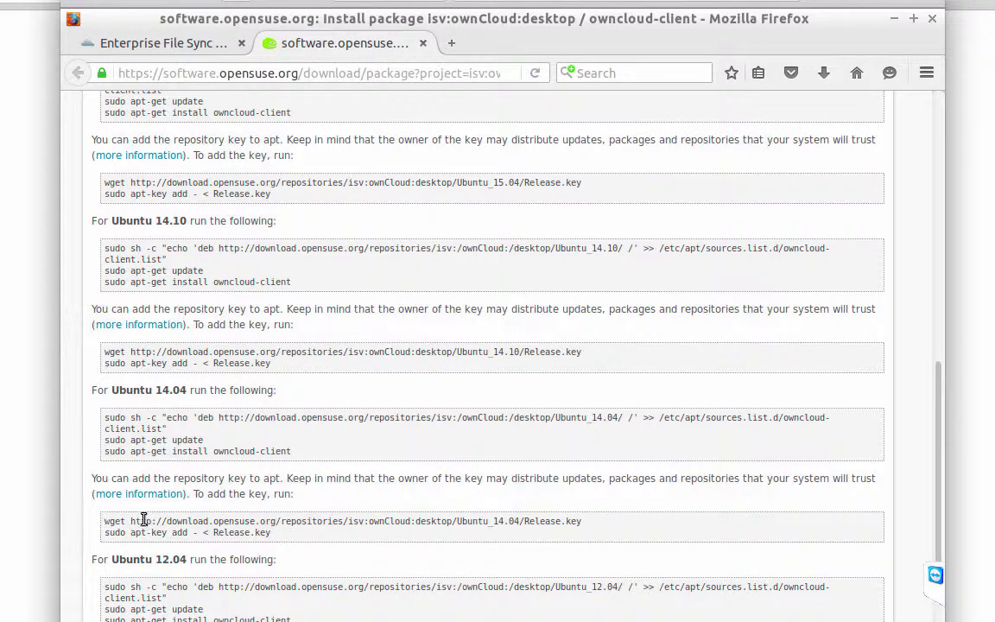
pyautogui.moveTo(104, 521); pyautogui.dragTo(595, 520)
pyautogui.rightClick(517, 525)
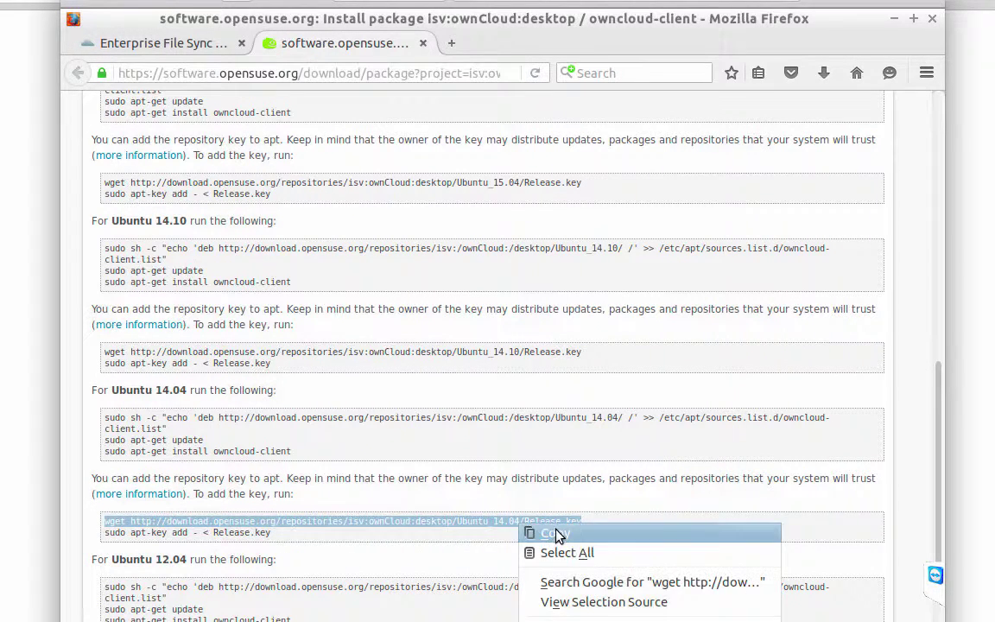
pyautogui.click(555, 532)
pyautogui.press('alt')
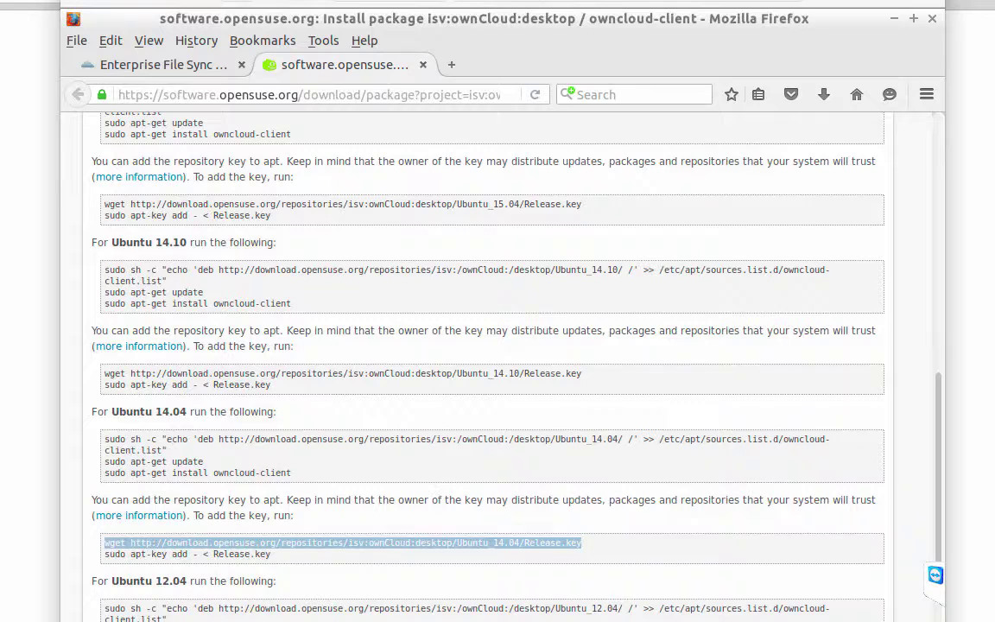
pyautogui.hotkey('alt', 'Tab')
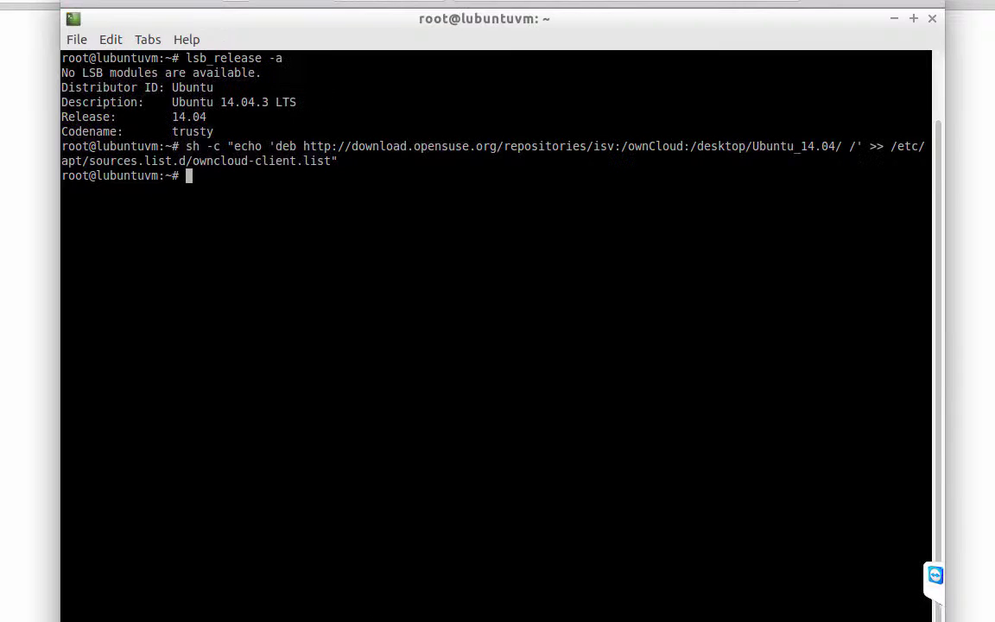
pyautogui.rightClick(285, 328)
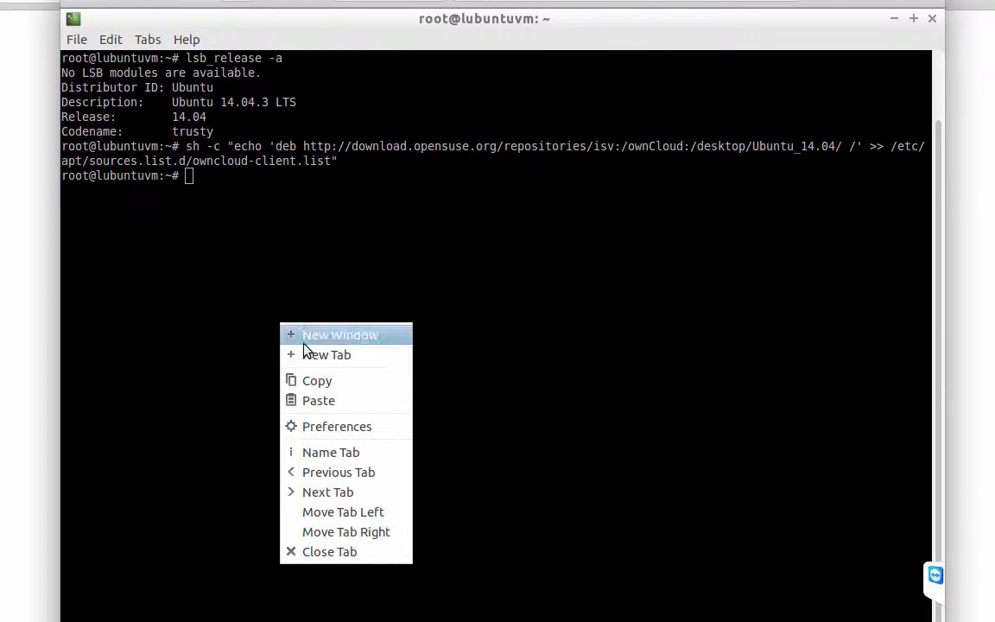
pyautogui.click(350, 399)
pyautogui.press('Return')
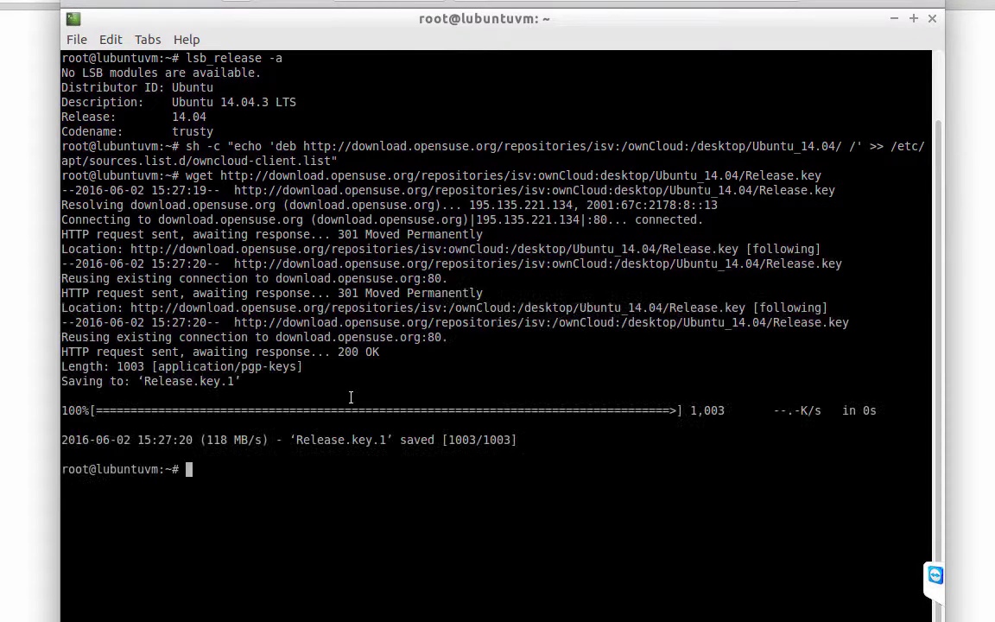
# Add Release.key to apt's trusted keys with apt-key, getting OK.
pyautogui.hotkey('alt', 'Tab')
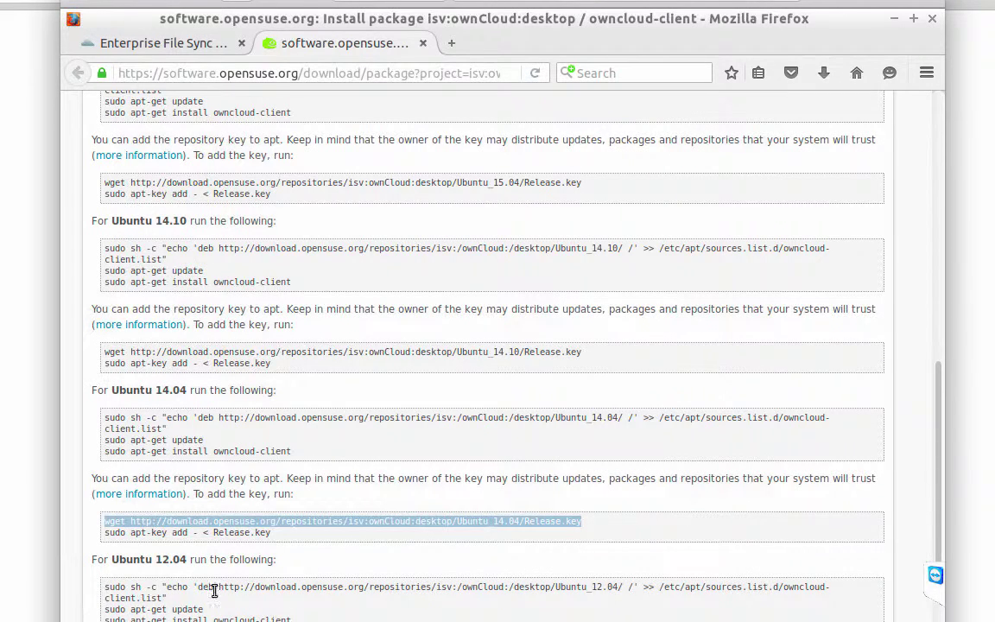
pyautogui.moveTo(132, 532); pyautogui.dragTo(259, 535)
pyautogui.rightClick(259, 537)
pyautogui.click(288, 548)
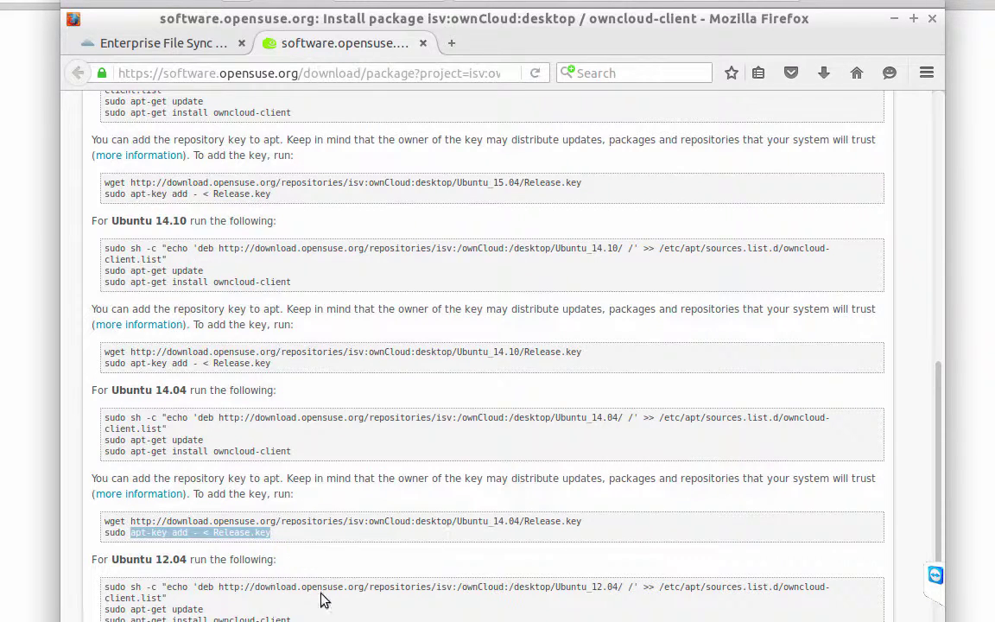
pyautogui.hotkey('alt', 'Tab')
pyautogui.rightClick(319, 293)
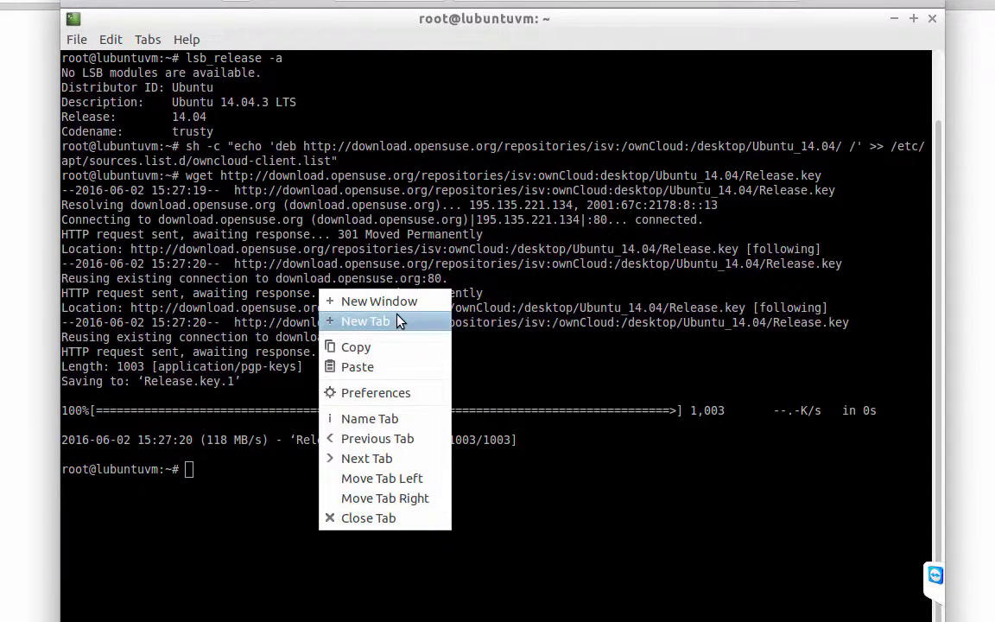
pyautogui.click(406, 366)
pyautogui.press('Return')
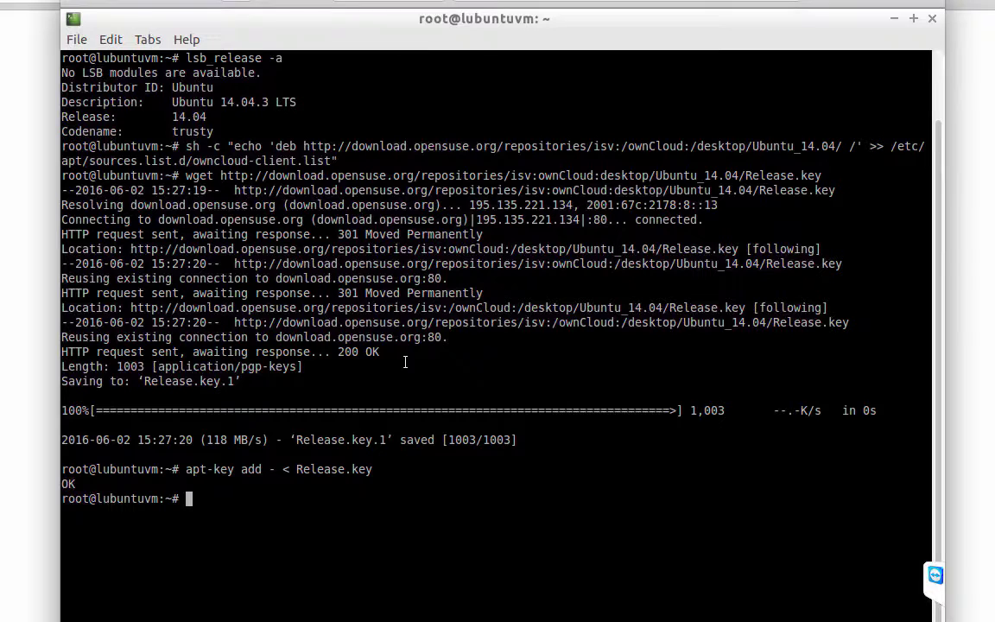
pyautogui.moveTo(85, 484); pyautogui.dragTo(68, 481)
# Run apt-get update to refresh the package lists including the ownCloud repository.
pyautogui.hotkey('alt', 'Tab')
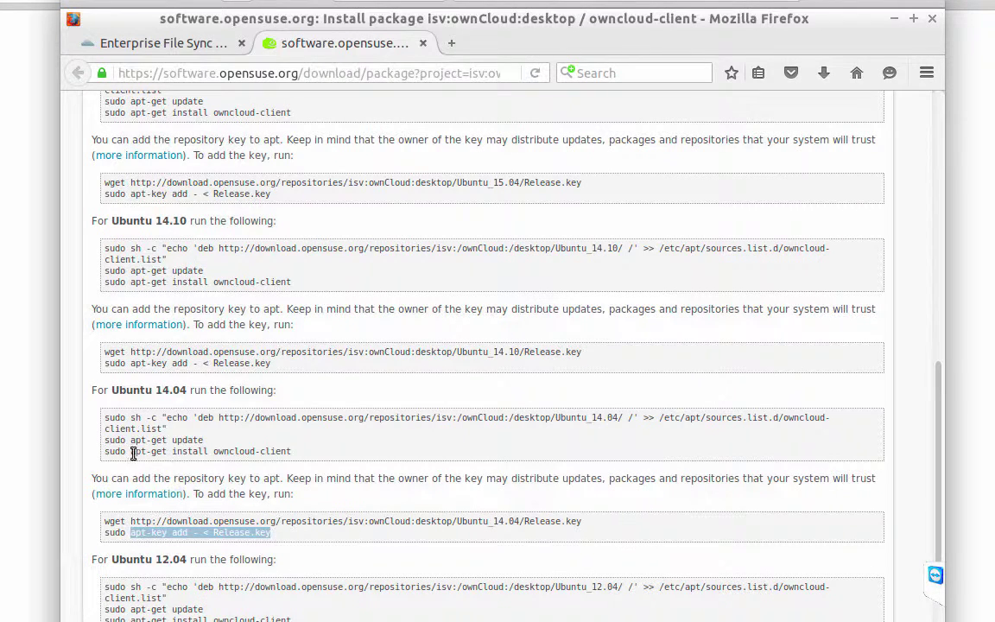
pyautogui.moveTo(130, 439); pyautogui.dragTo(229, 441)
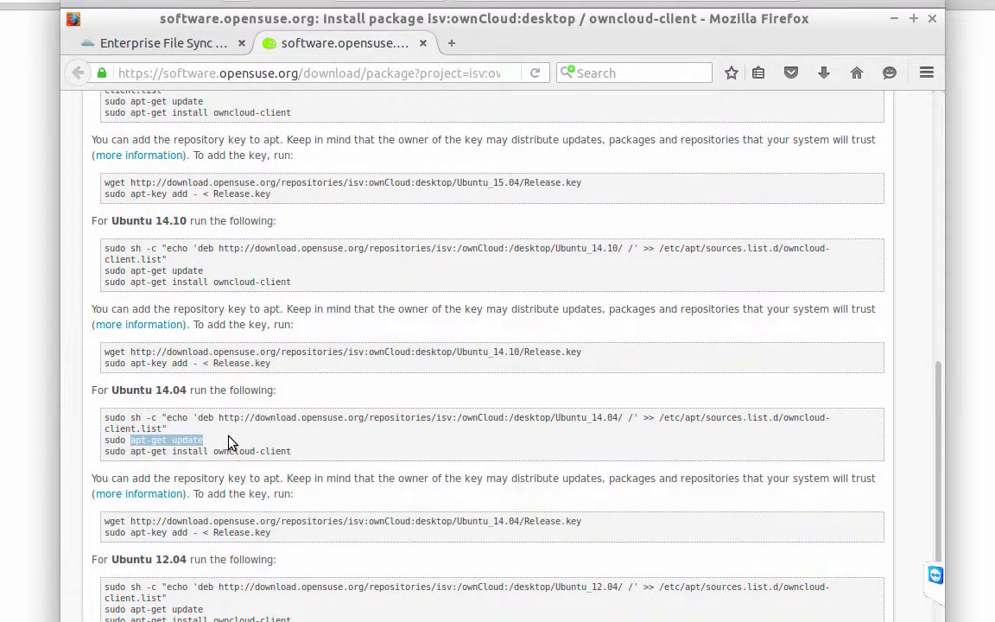
pyautogui.rightClick(190, 443)
pyautogui.click(216, 451)
pyautogui.hotkey('alt', 'Tab')
pyautogui.rightClick(298, 534)
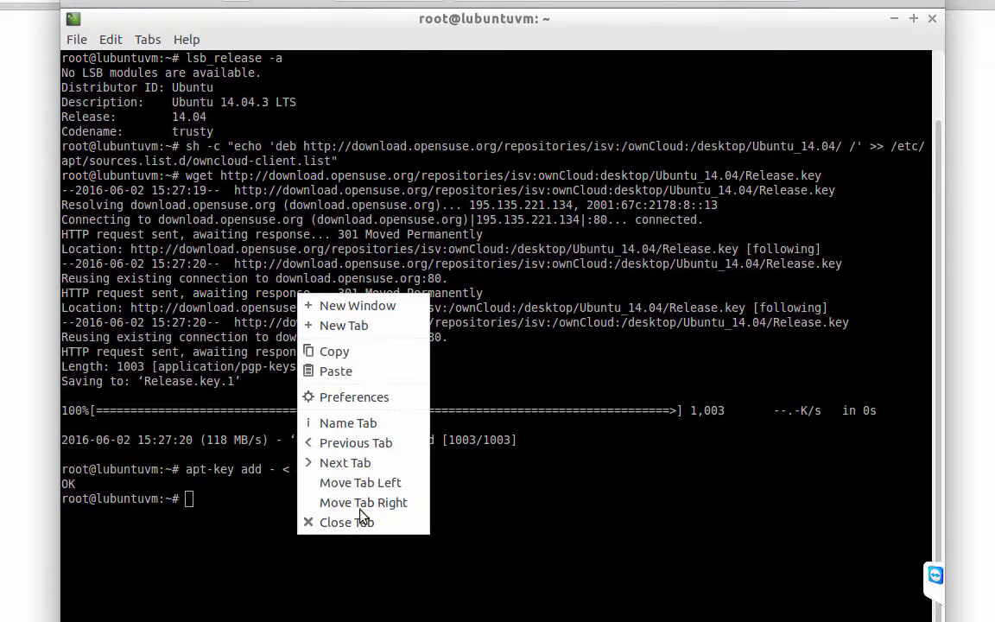
pyautogui.click(369, 372)
pyautogui.press('Return')
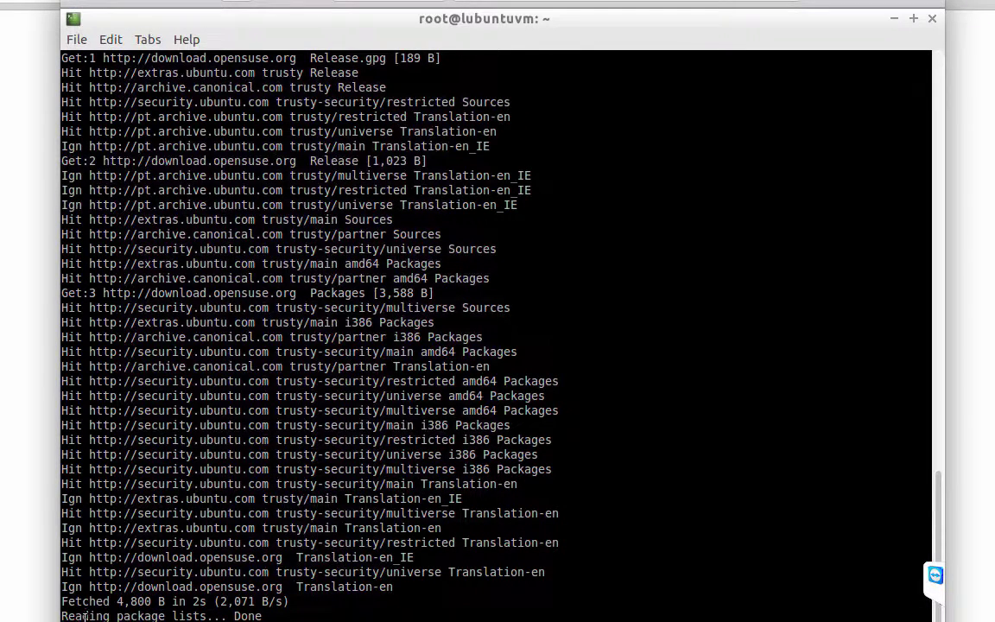
# Copy the owncloud-client install command from the page and run it in the terminal.
pyautogui.moveTo(265, 615); pyautogui.dragTo(63, 615)
pyautogui.hotkey('alt', 'Tab')
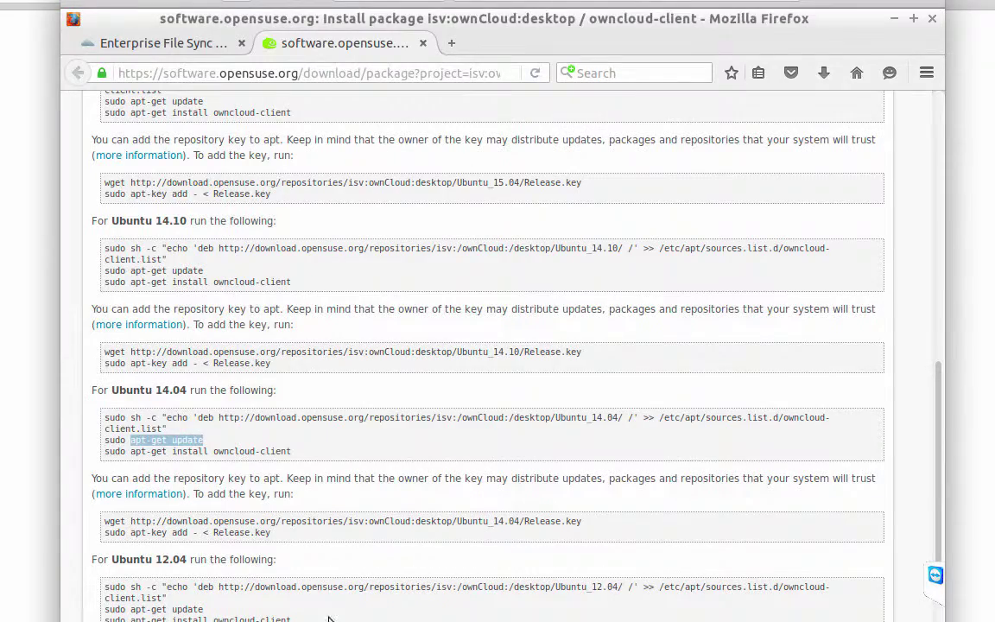
pyautogui.moveTo(130, 452); pyautogui.dragTo(292, 452)
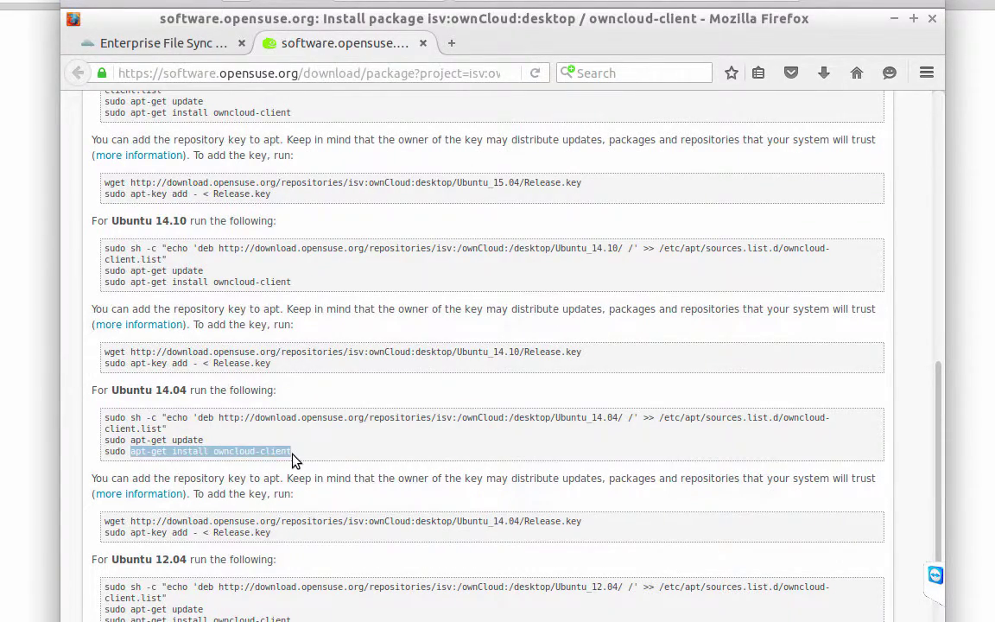
pyautogui.rightClick(284, 454)
pyautogui.click(332, 471)
pyautogui.hotkey('alt', 'Tab')
pyautogui.hotkey('ctrl', 'l')
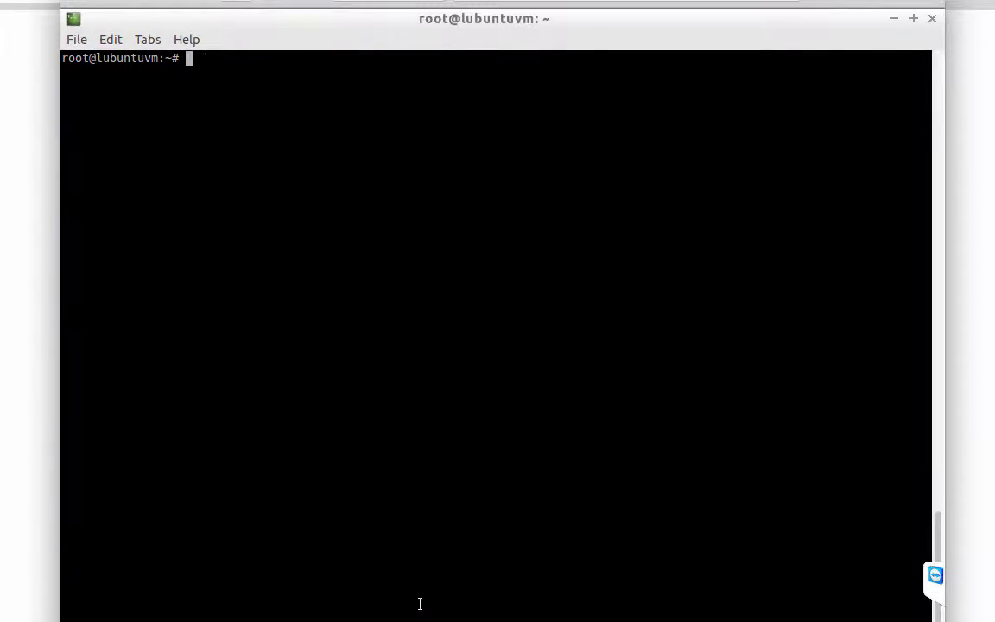
pyautogui.rightClick(347, 361)
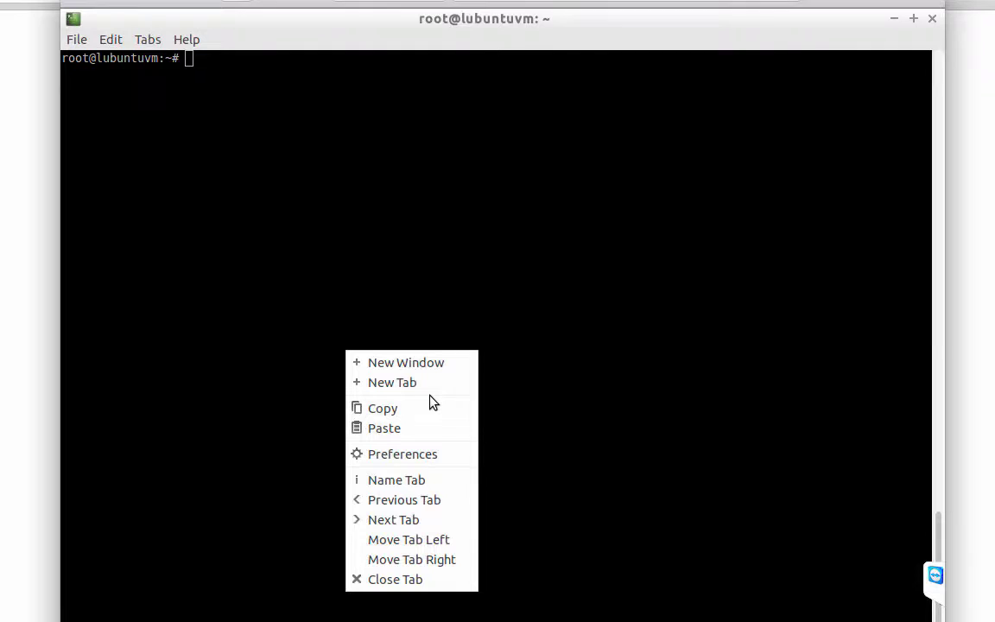
pyautogui.click(422, 425)
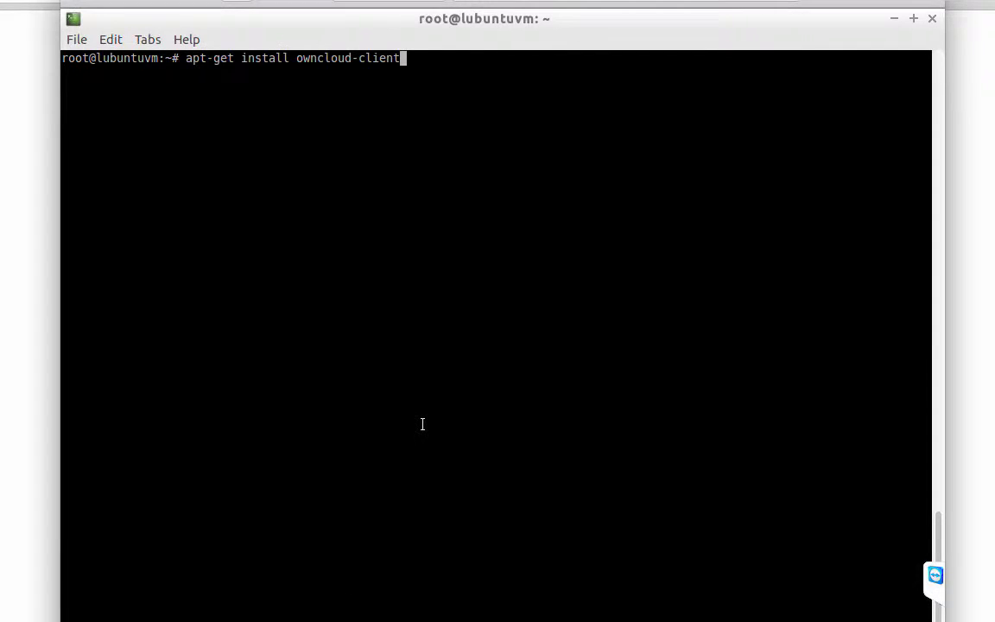
pyautogui.press('Return')
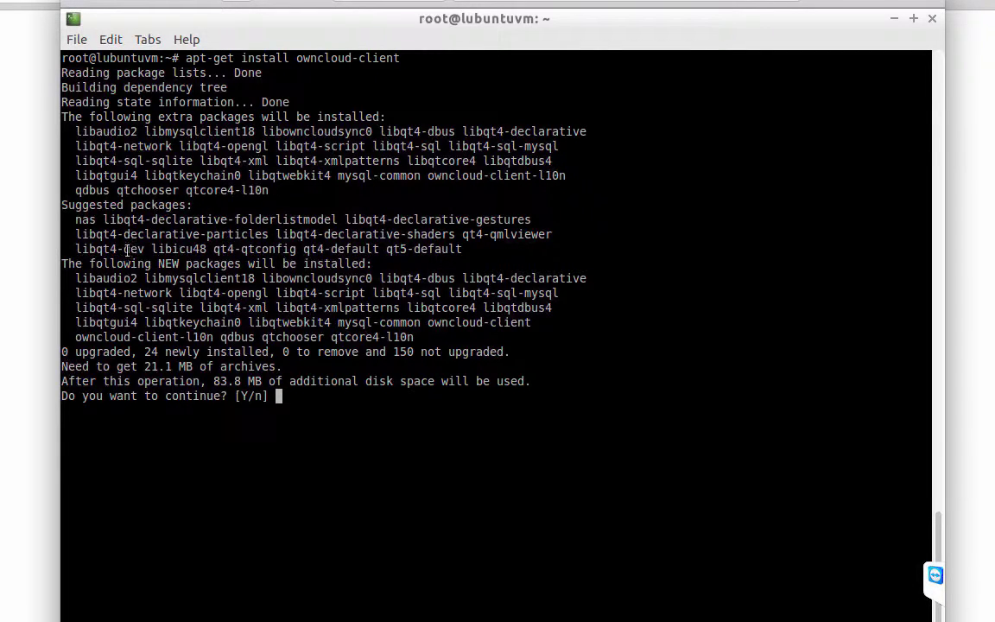
# Confirm the owncloud-client installation with y, then open the home folder in PCManFM.
pyautogui.moveTo(75, 337); pyautogui.dragTo(415, 337)
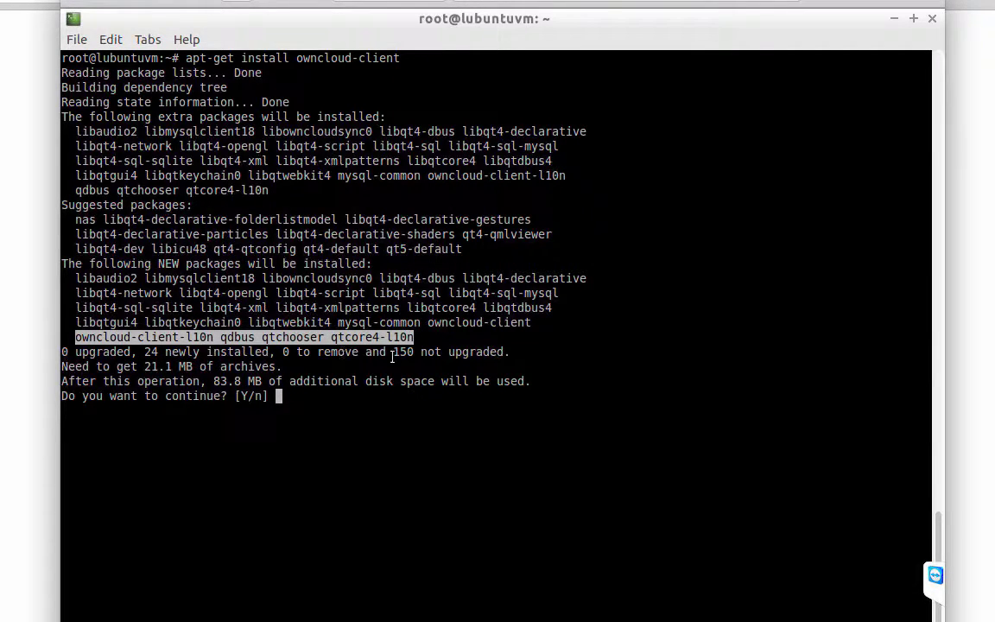
pyautogui.click(393, 452)
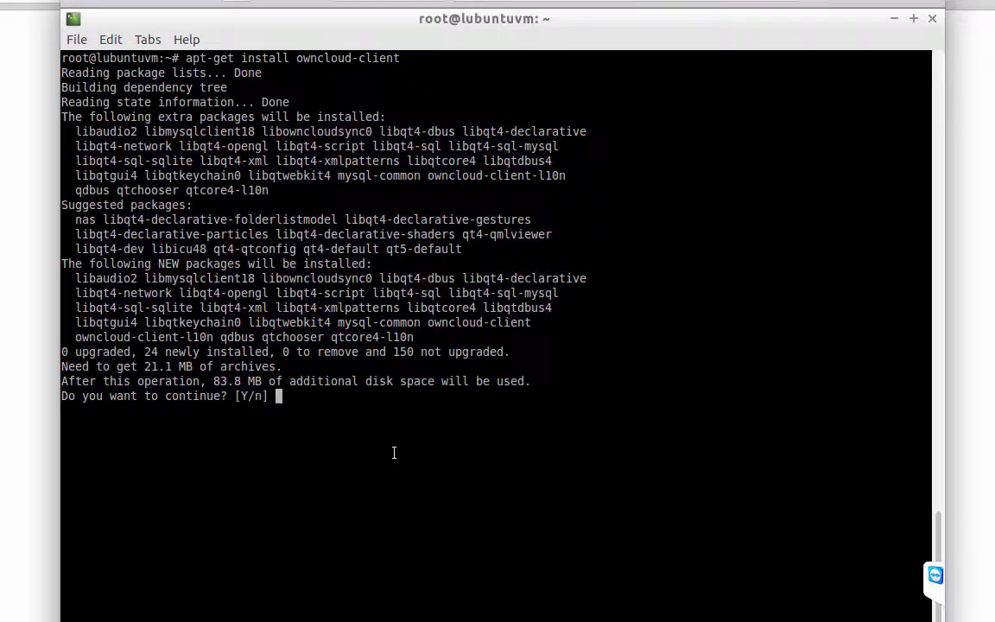
pyautogui.write('y')
pyautogui.press('Return')
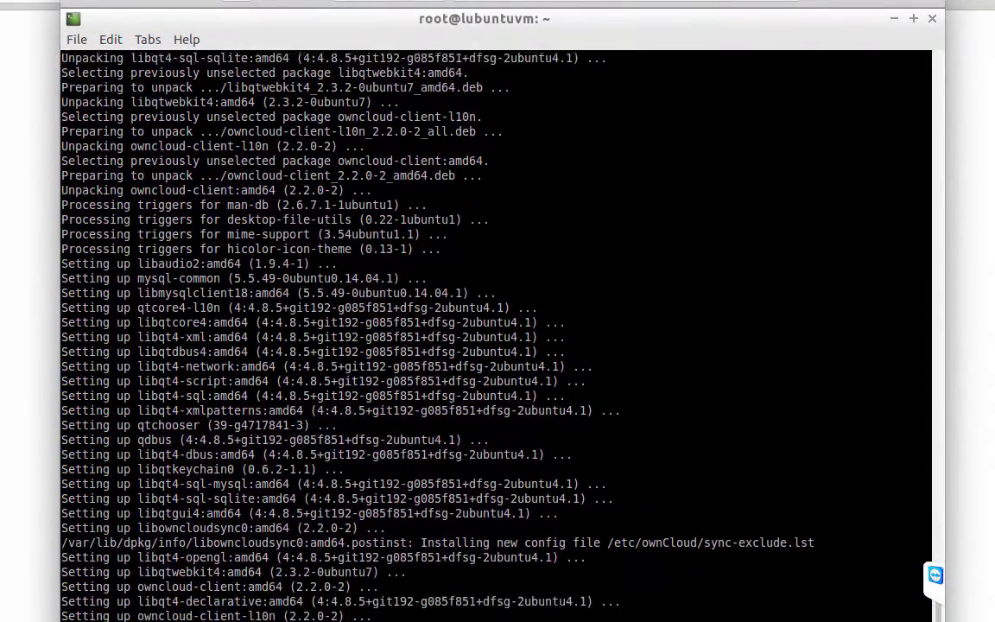
pyautogui.press('super+e')
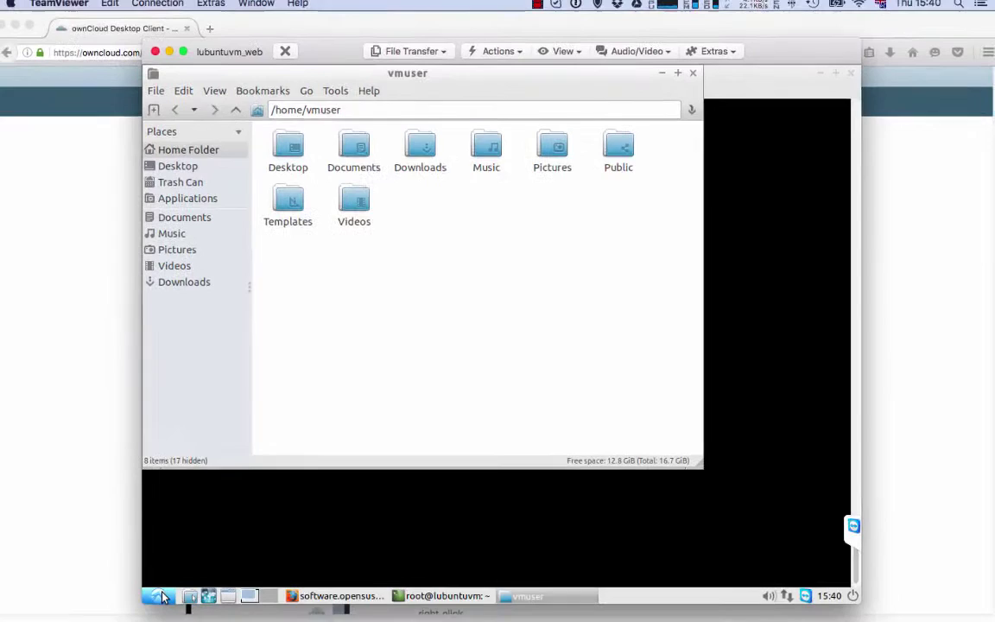
# Launch the ownCloud desktop sync client and enter server suscitydata.dei.uc.pt/owncloud_suscity.
pyautogui.click(126, 616)
pyautogui.moveTo(187, 452)
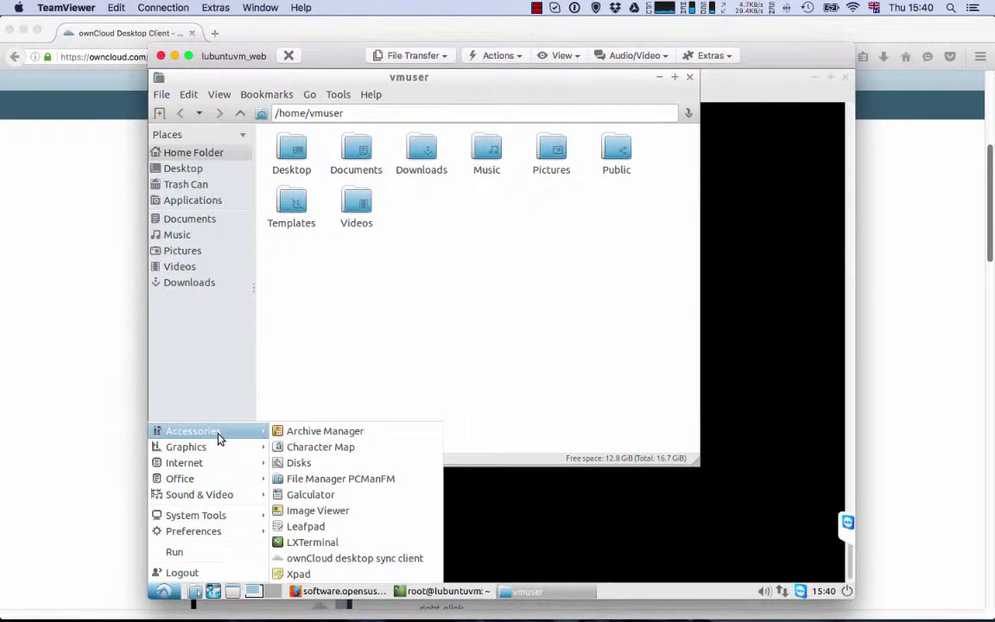
pyautogui.click(352, 558)
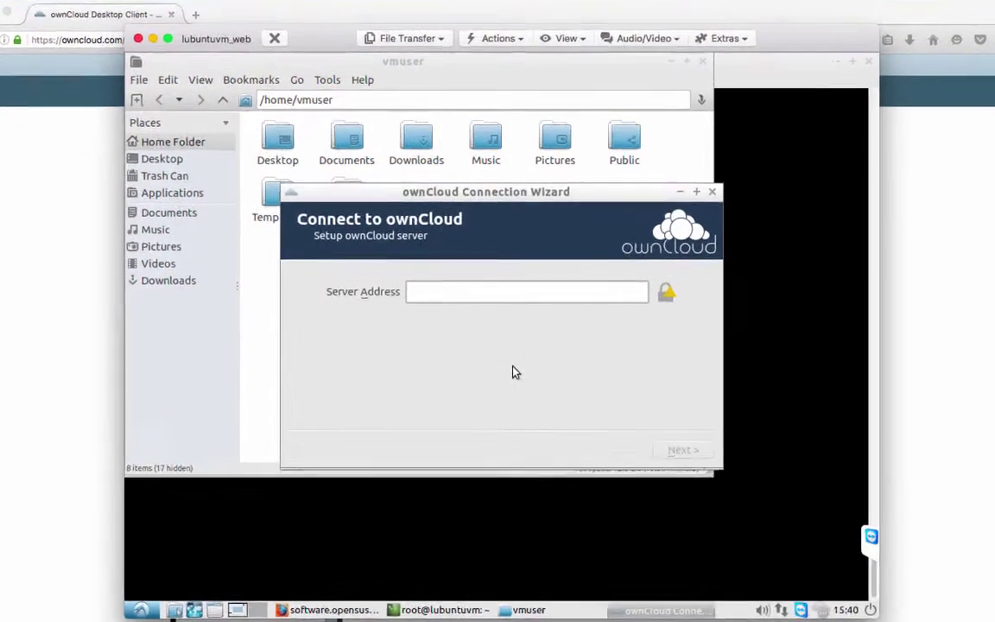
pyautogui.write('susci')
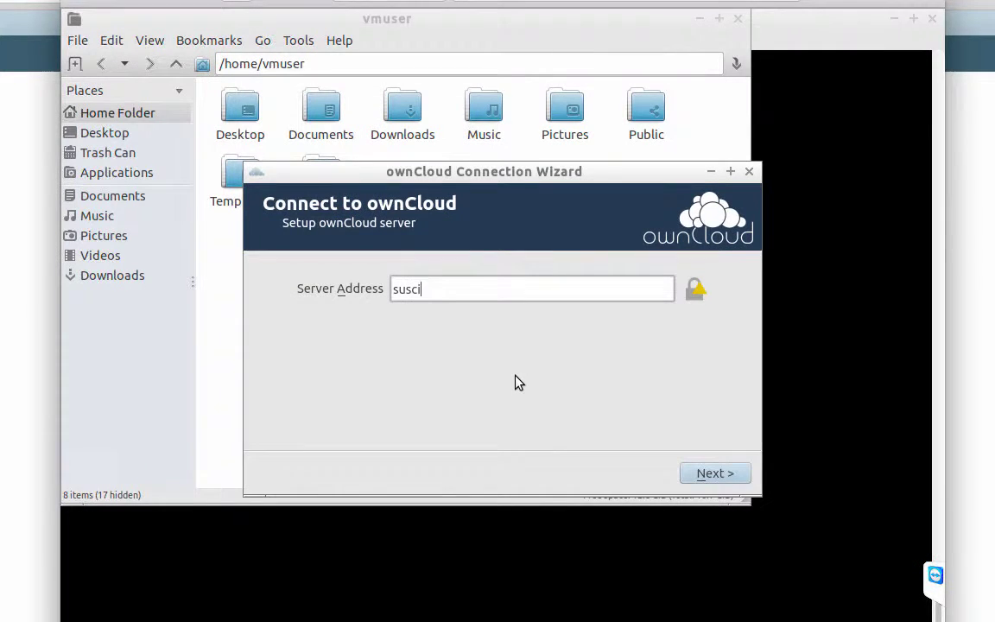
pyautogui.write('tydata.dei.uc.')
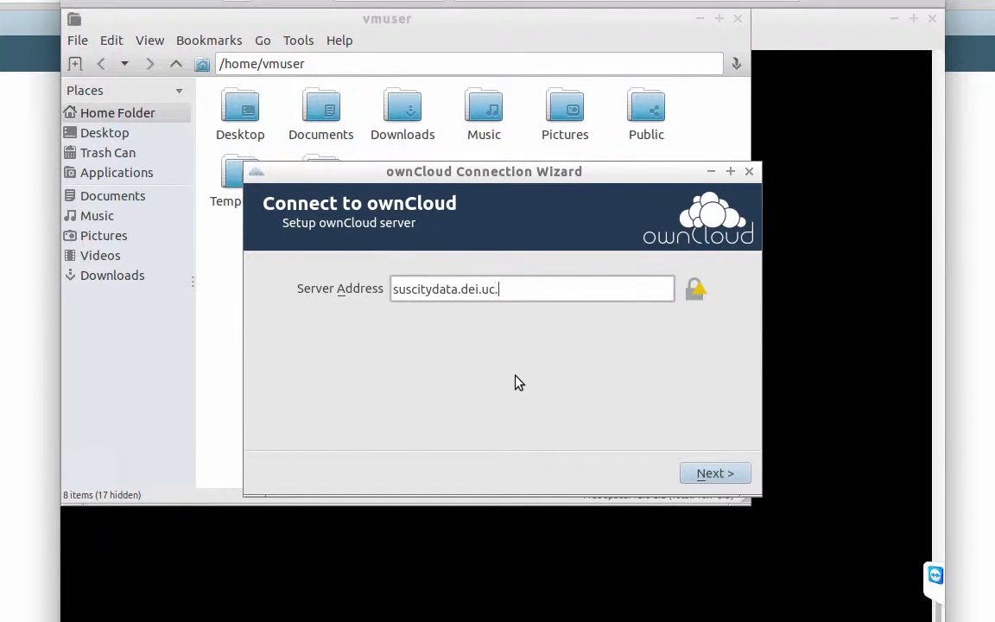
pyautogui.write('pt/owncloud_')
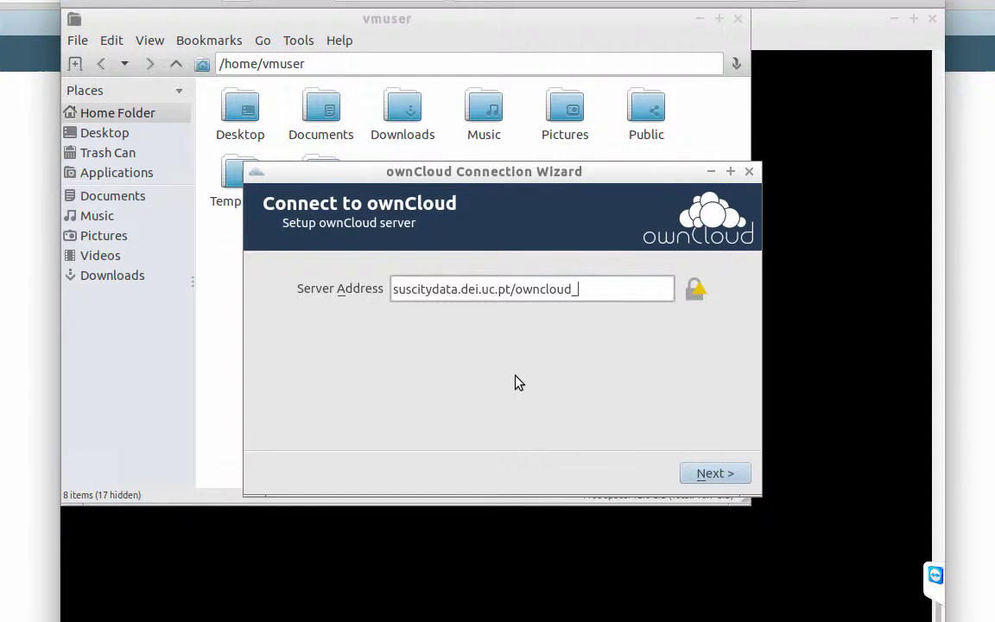
pyautogui.write('suscity')
pyautogui.click(704, 473)
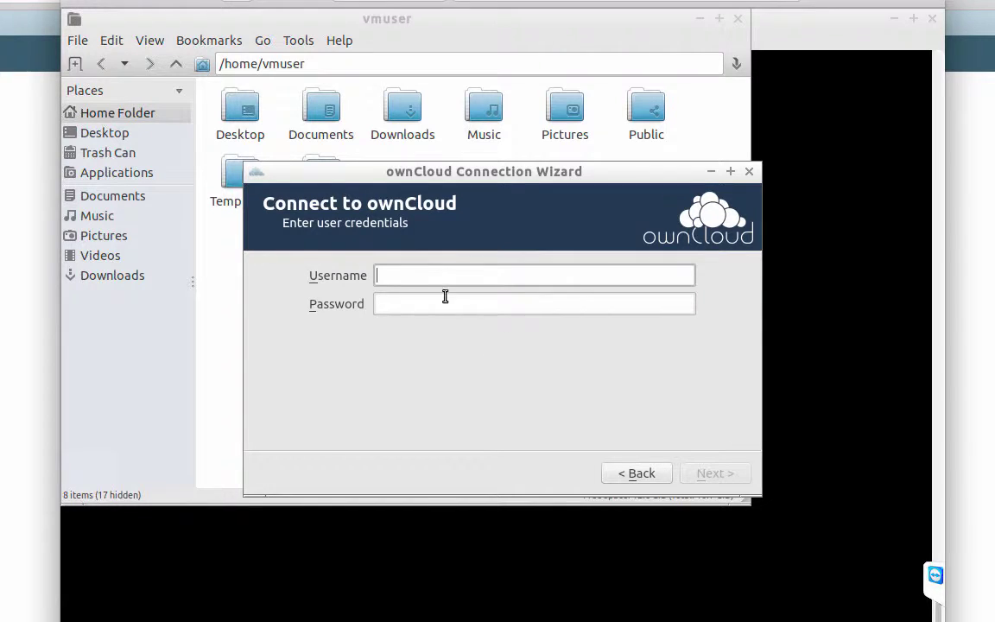
# Recheck the server address, then enter the account username and password.
pyautogui.click(654, 480)
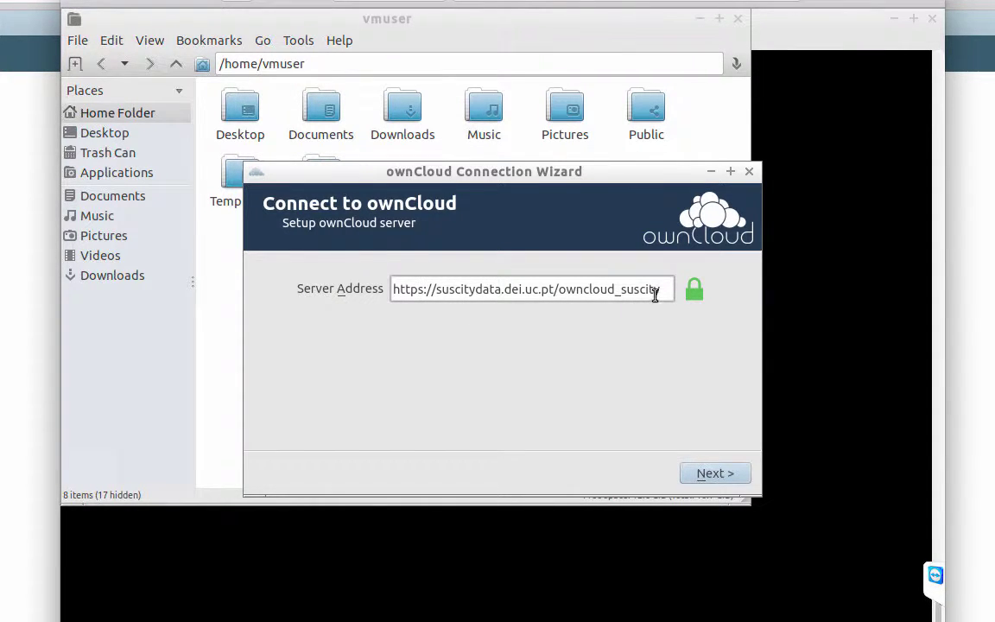
pyautogui.moveTo(661, 288); pyautogui.dragTo(343, 312)
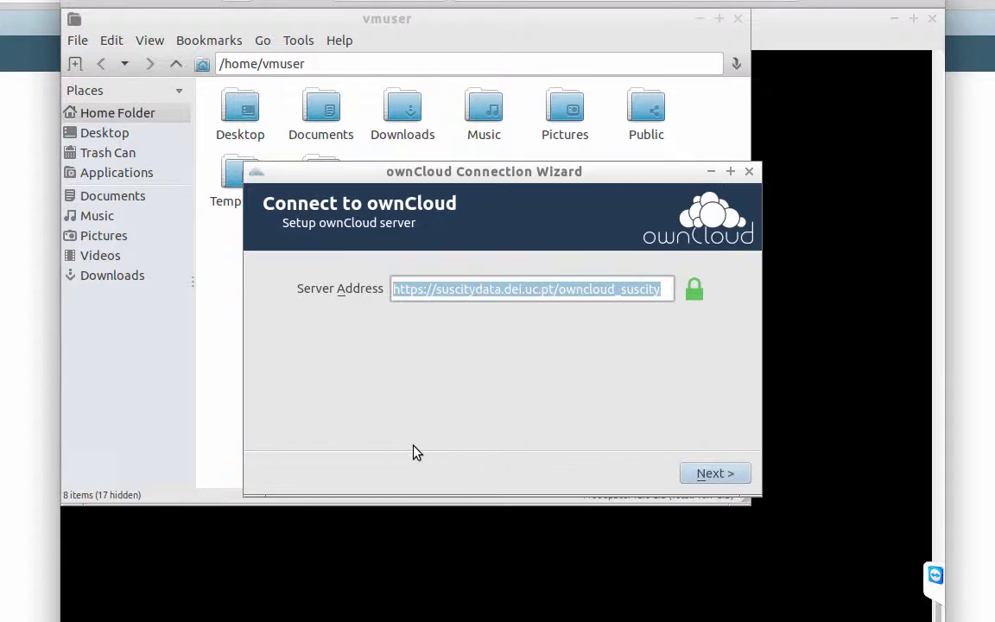
pyautogui.click(722, 474)
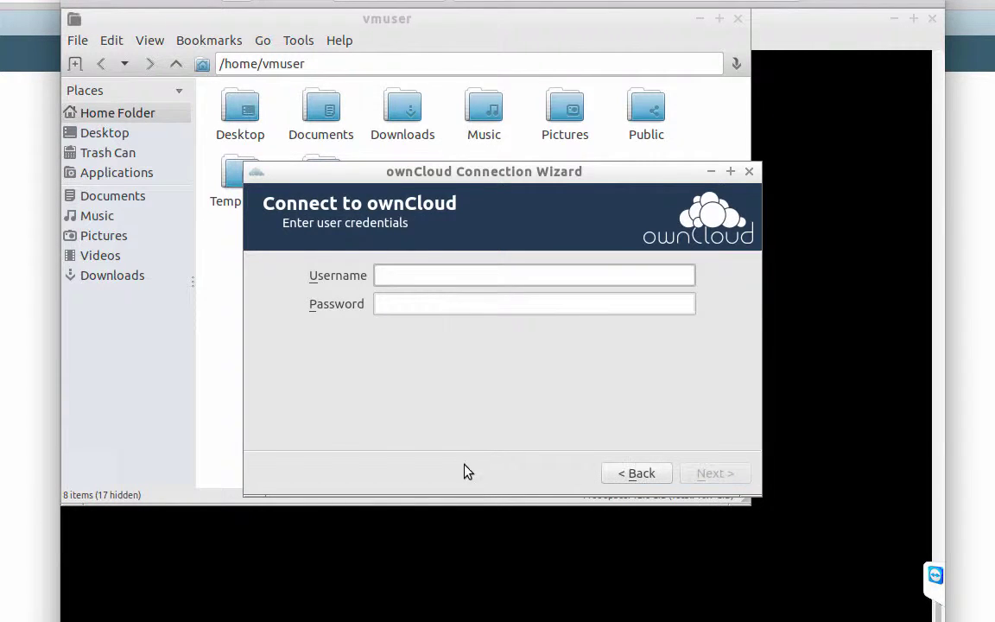
pyautogui.press('Tab')
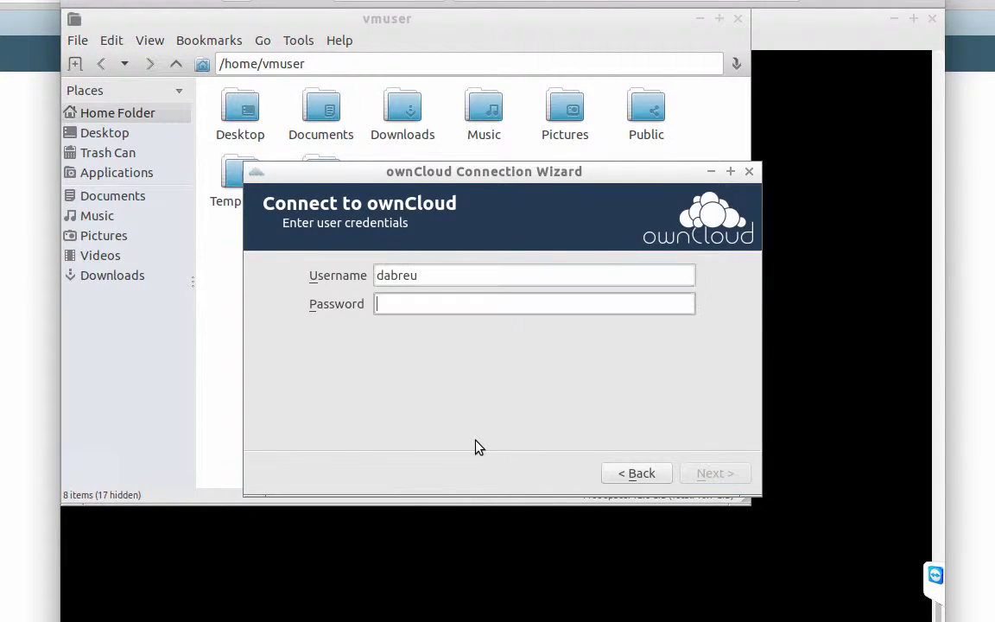
pyautogui.write('*')
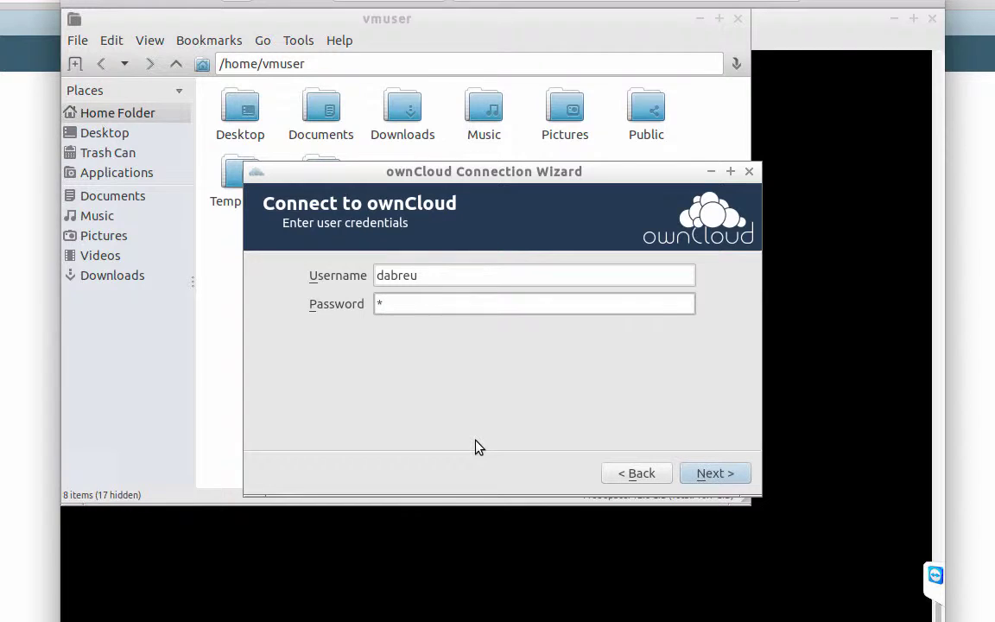
pyautogui.write('***********')
# Keep syncing everything (22 MB) to the default /home/vmuser/ownCloud folder and connect.
pyautogui.click(697, 480)
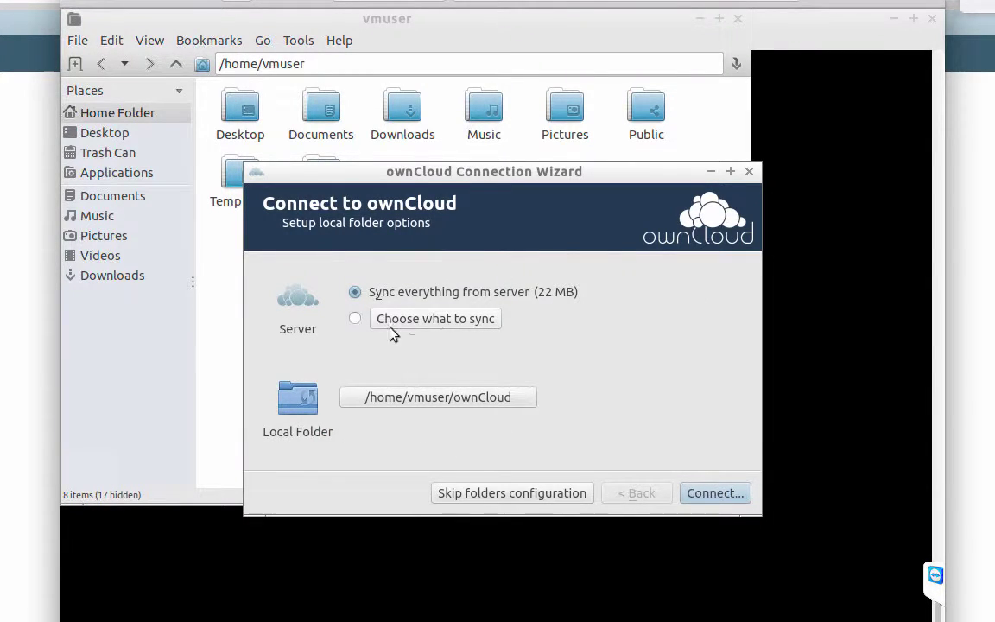
pyautogui.click(356, 320)
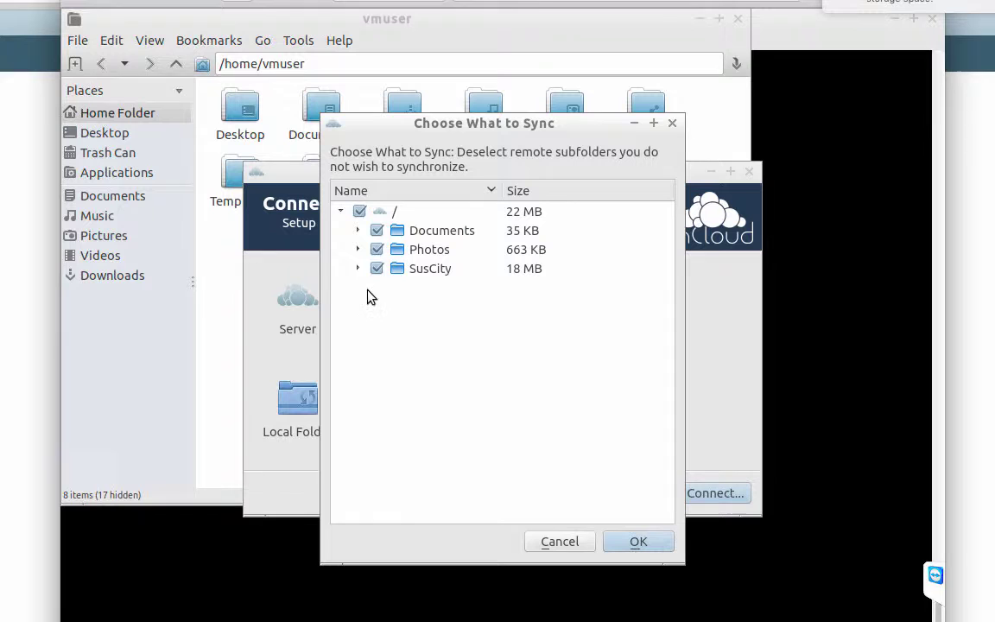
pyautogui.click(571, 542)
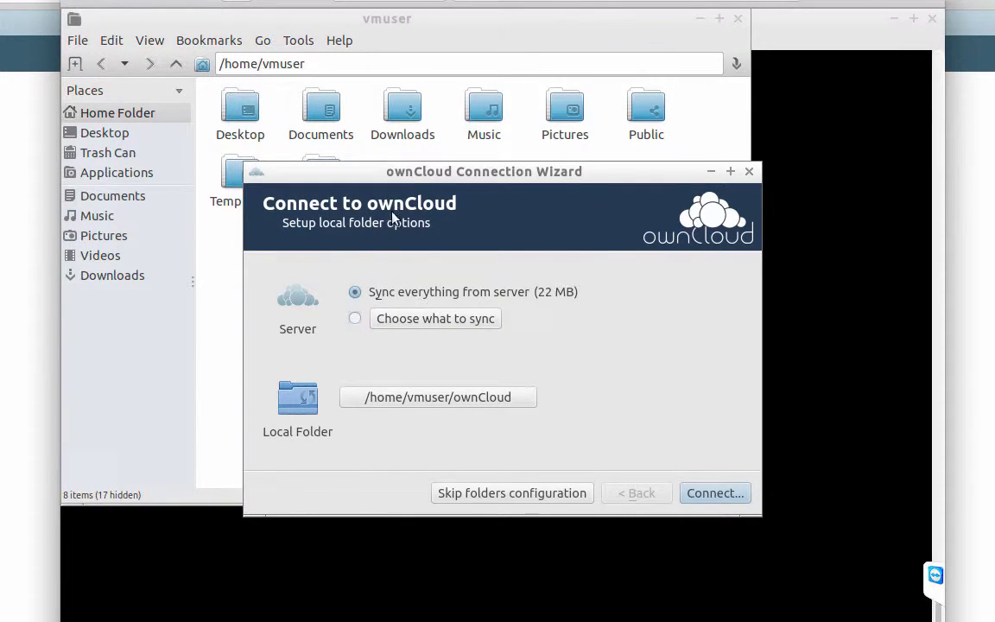
pyautogui.click(470, 399)
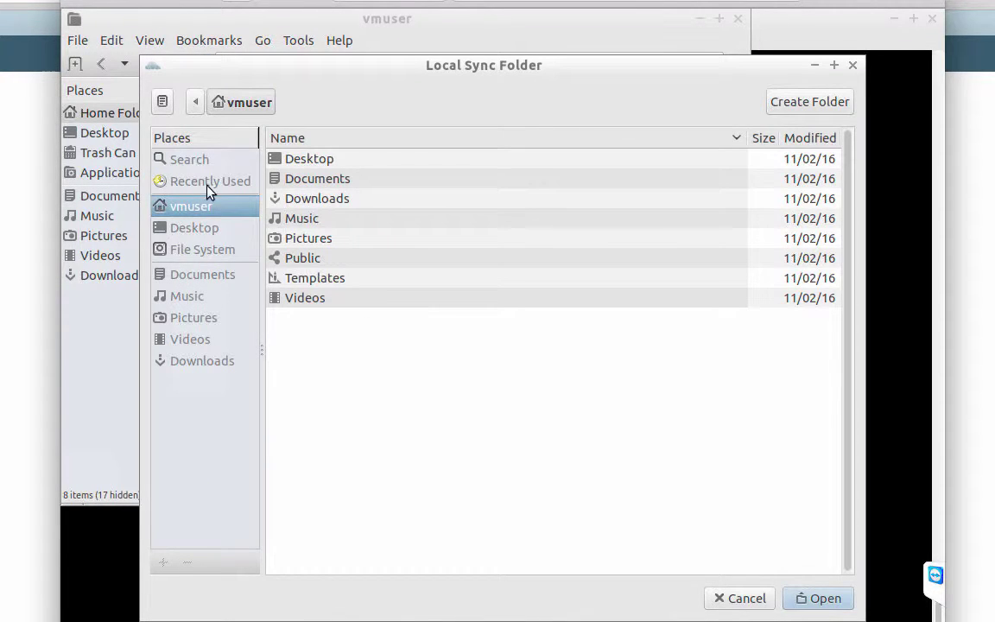
pyautogui.click(727, 594)
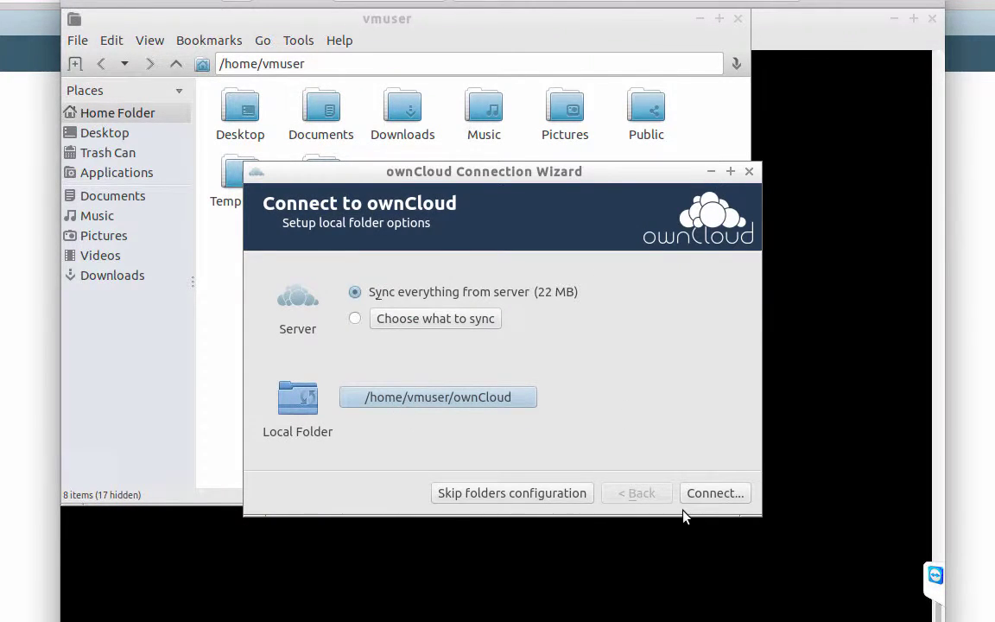
pyautogui.click(713, 495)
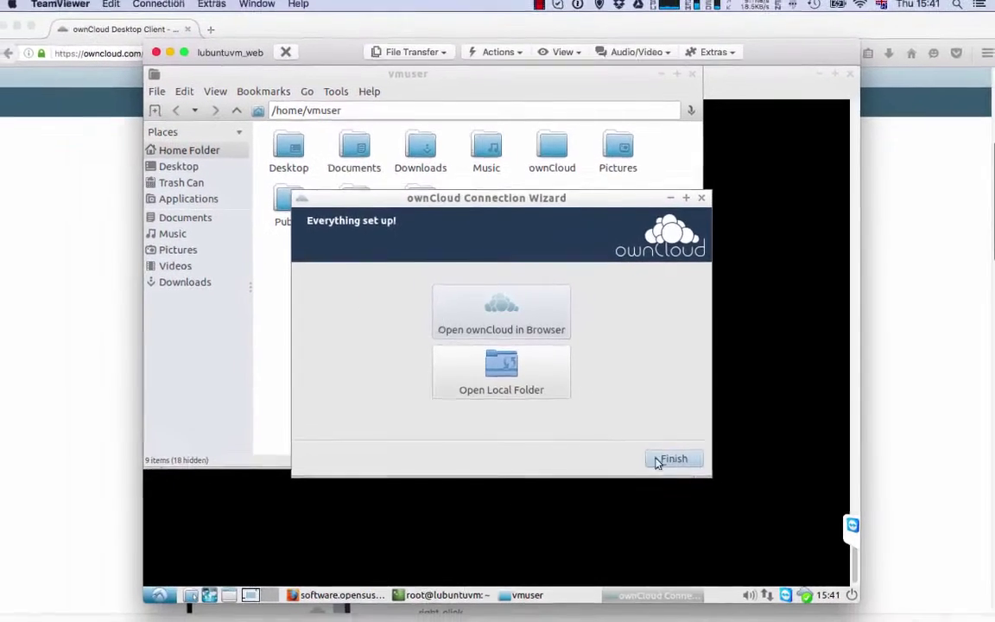
# Finish the setup wizard and browse the synced ownCloud/SusCity/Common/Documents folder.
pyautogui.click(704, 492)
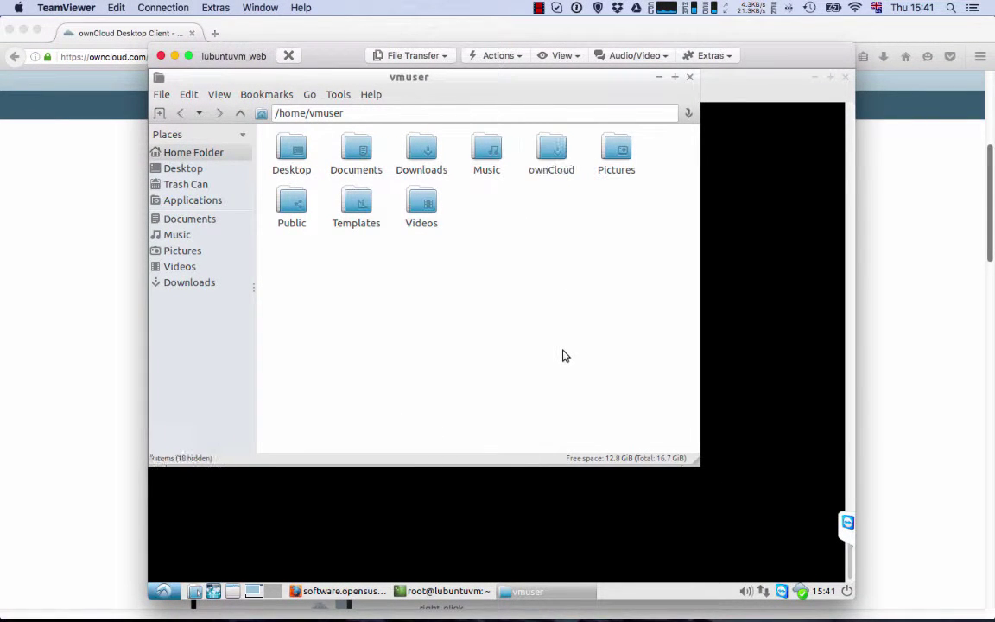
pyautogui.doubleClick(553, 151)
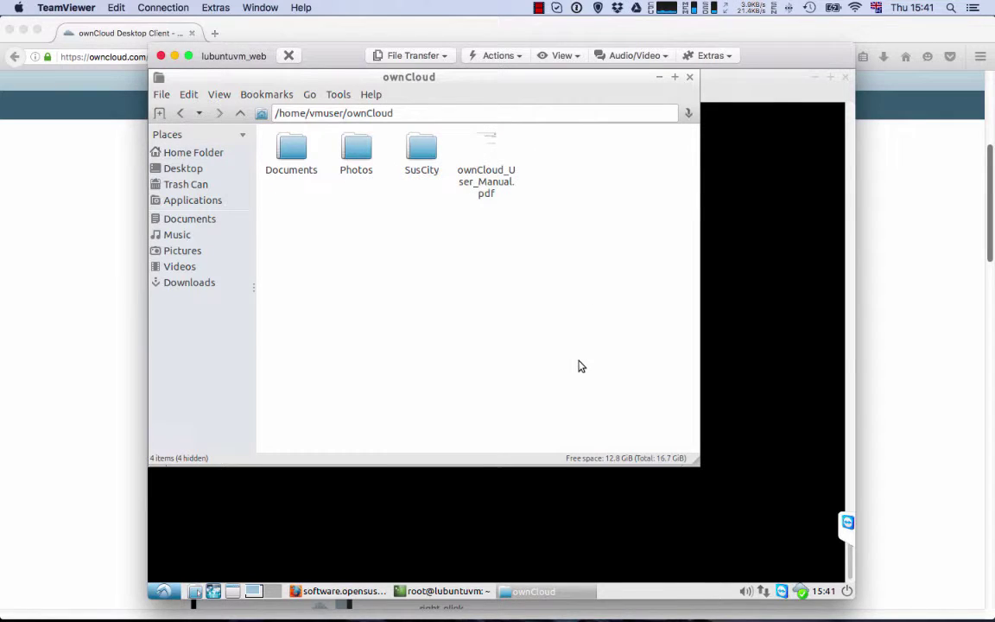
pyautogui.doubleClick(422, 147)
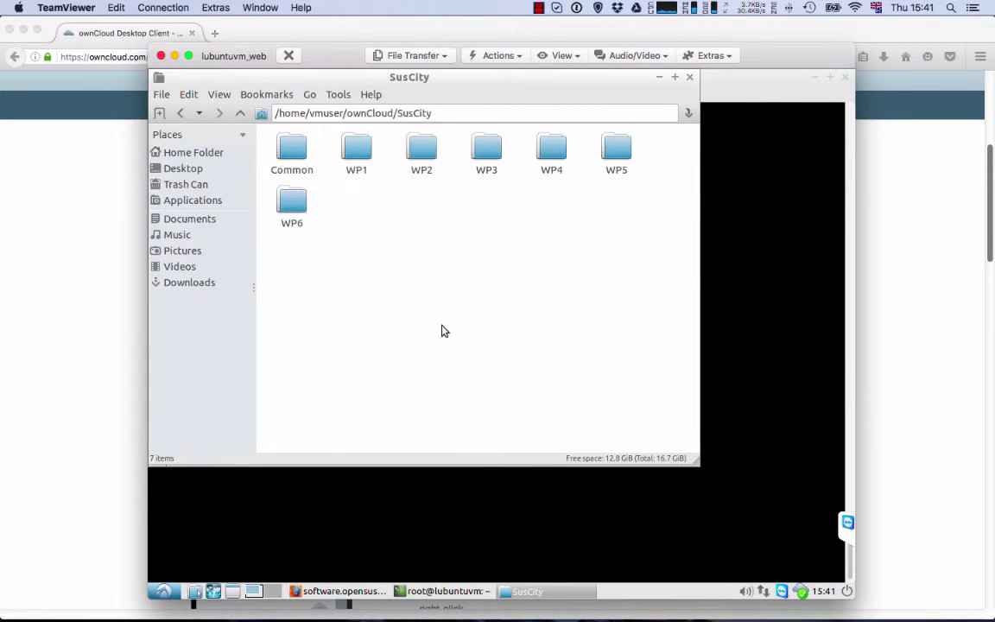
pyautogui.doubleClick(291, 145)
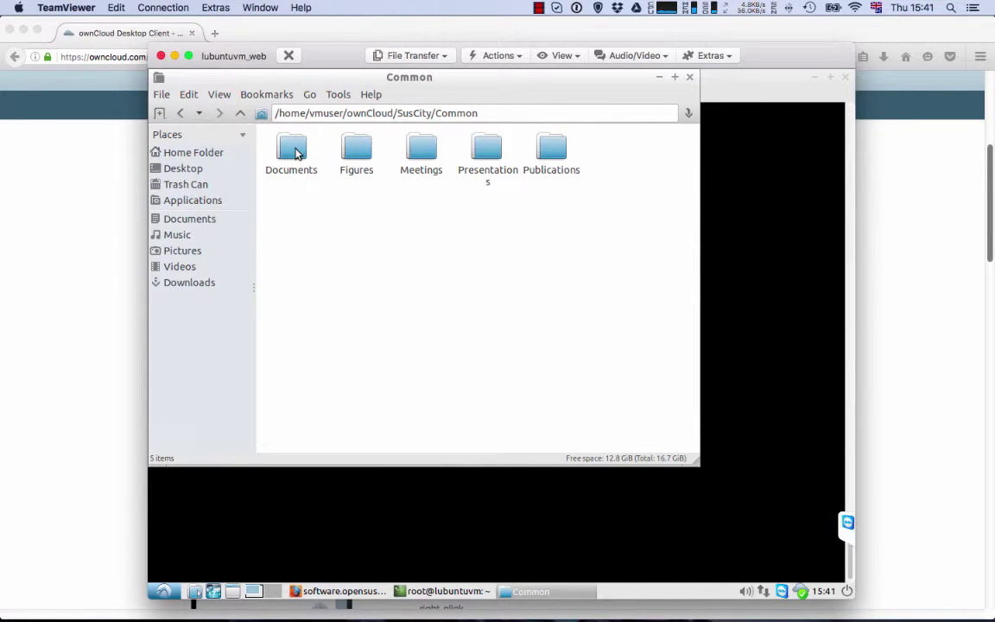
pyautogui.doubleClick(293, 151)
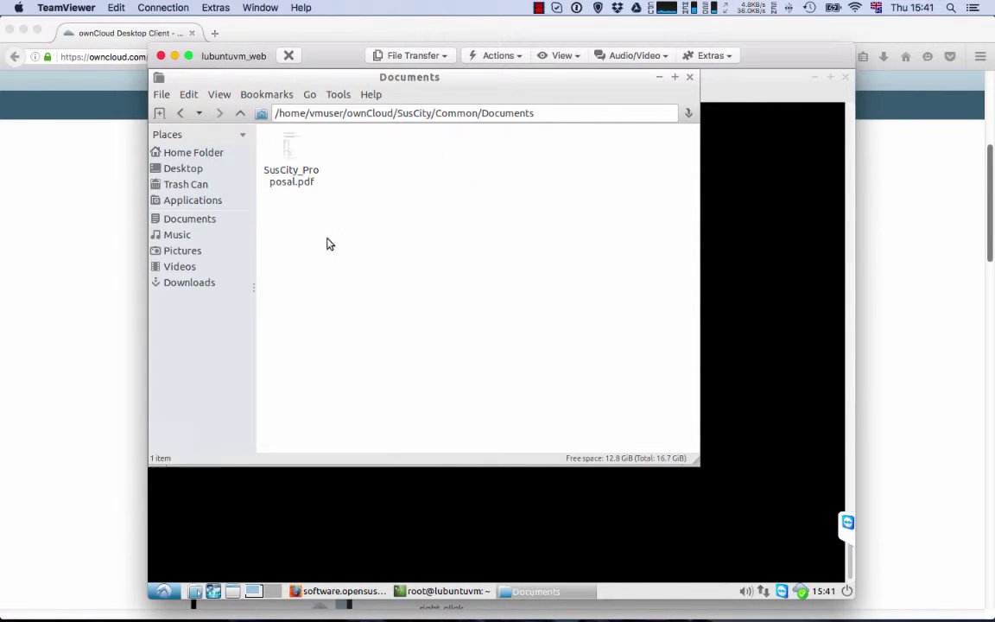
# Go back to Common, open Figures, and view SC_logo.png before closing the preview.
pyautogui.click(180, 113)
pyautogui.click(351, 155)
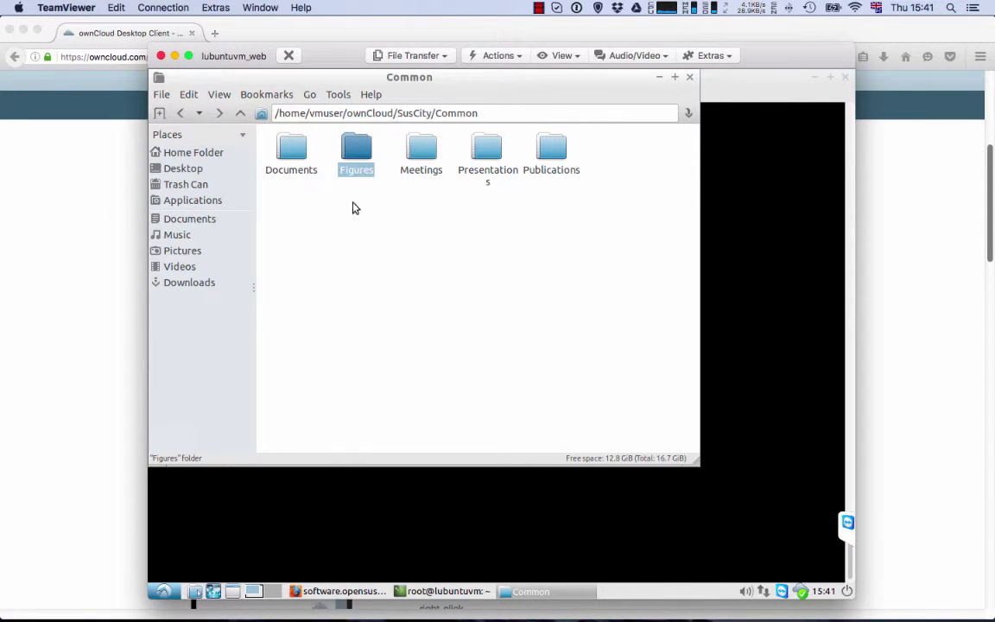
pyautogui.doubleClick(353, 158)
pyautogui.doubleClick(293, 158)
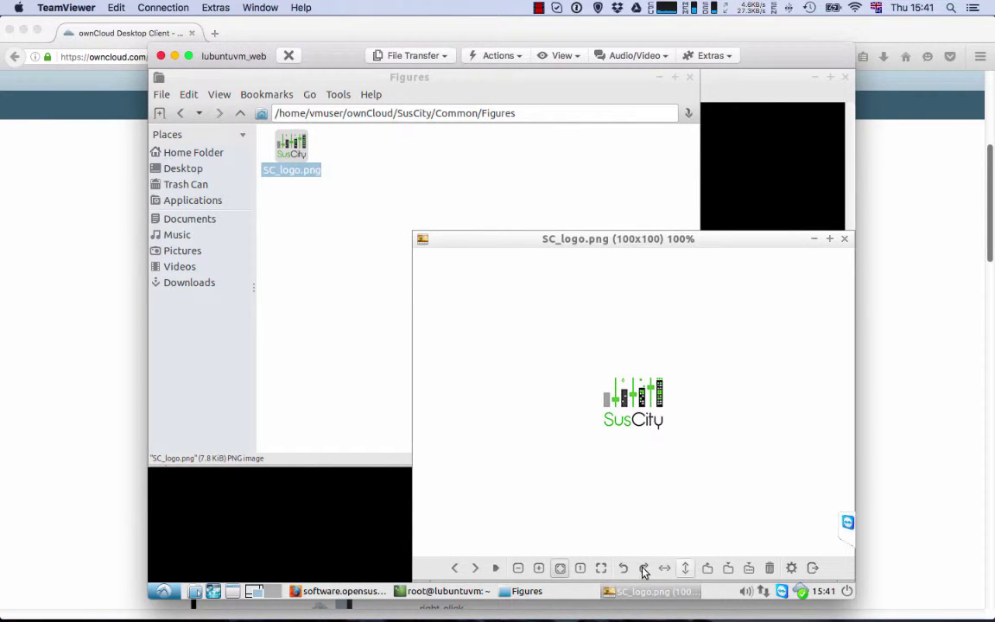
pyautogui.click(843, 238)
# Open the ownCloud settings' Activity view, then the account overview syncing Documents, Photos and SusCity.
pyautogui.rightClick(796, 594)
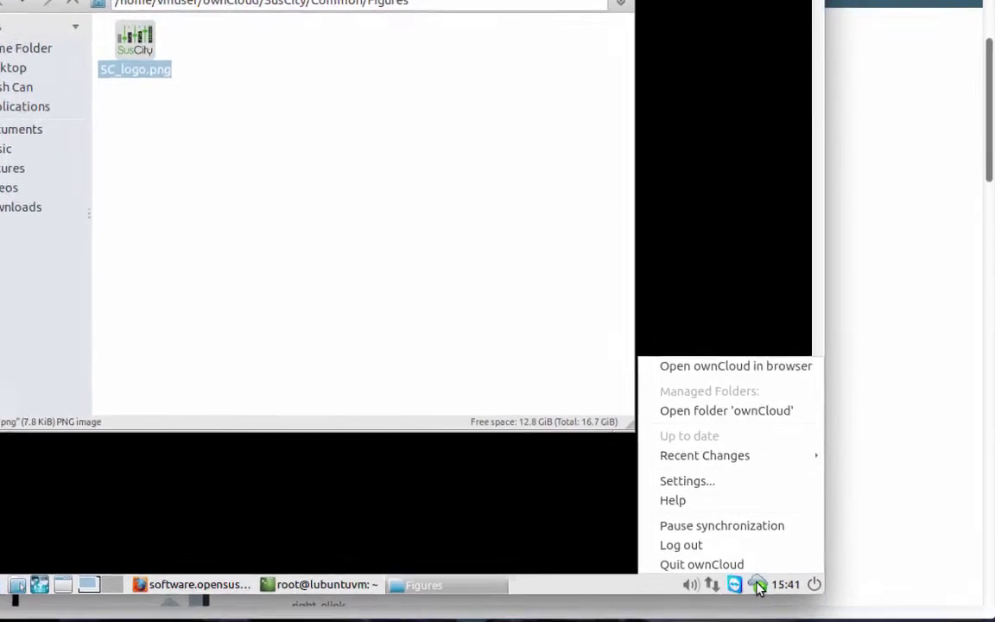
pyautogui.moveTo(760, 462)
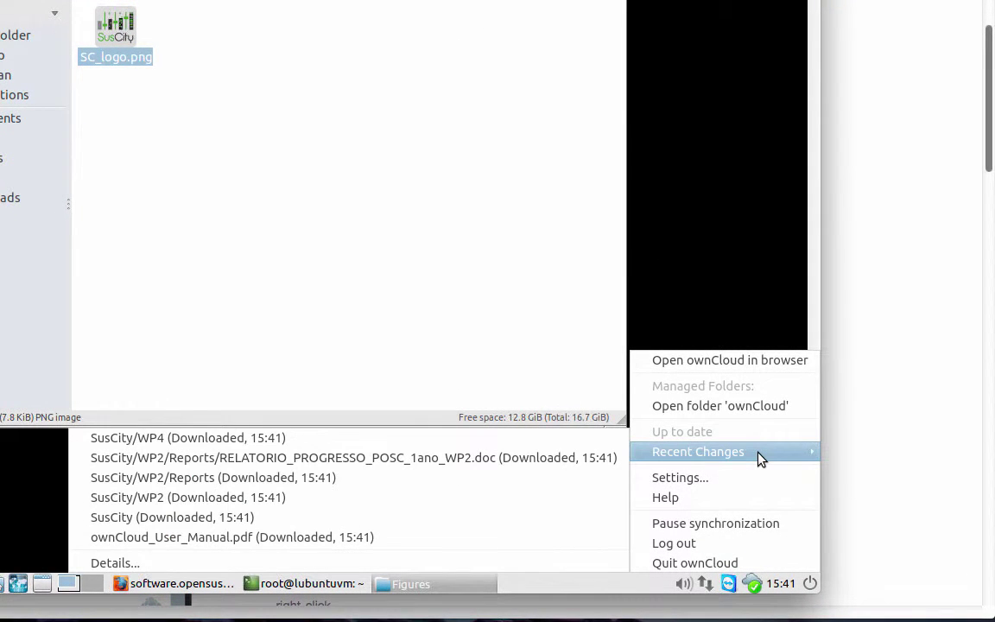
pyautogui.click(752, 587)
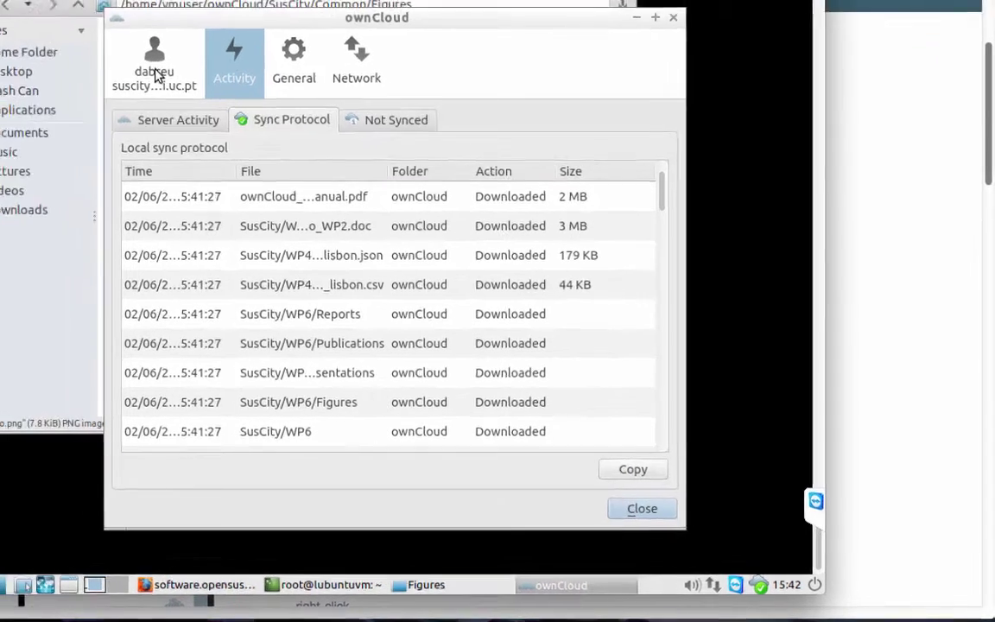
pyautogui.click(129, 47)
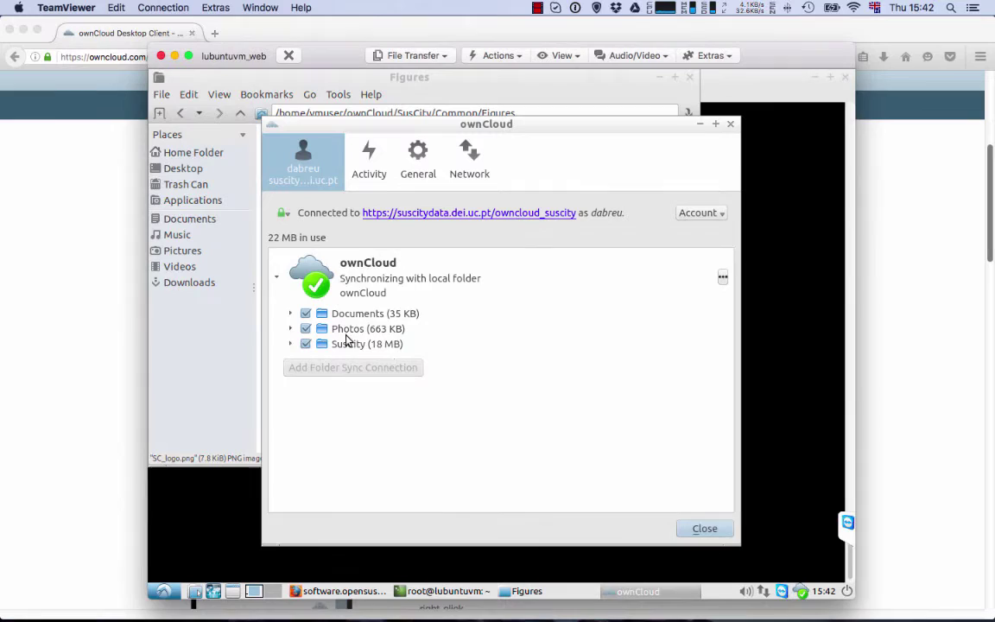